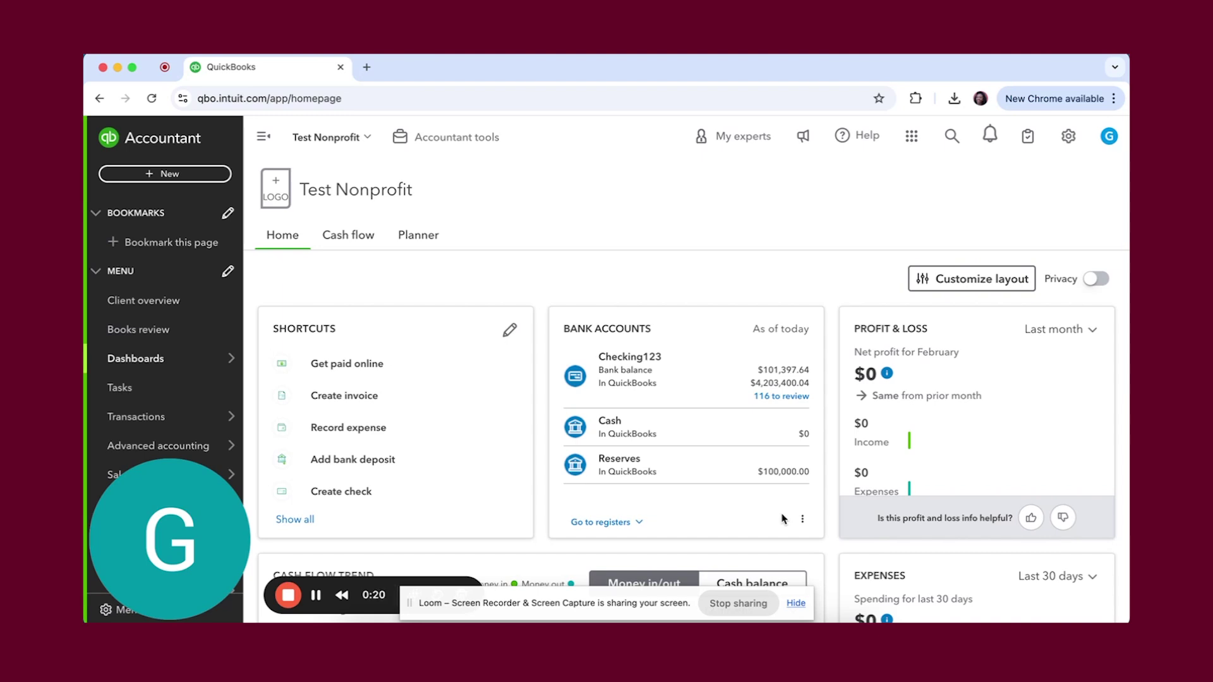
- Browse the Classes list to review Programs and its Program A, B and C subclasses
{"action": "left_click", "coordinate": [1067, 136]}
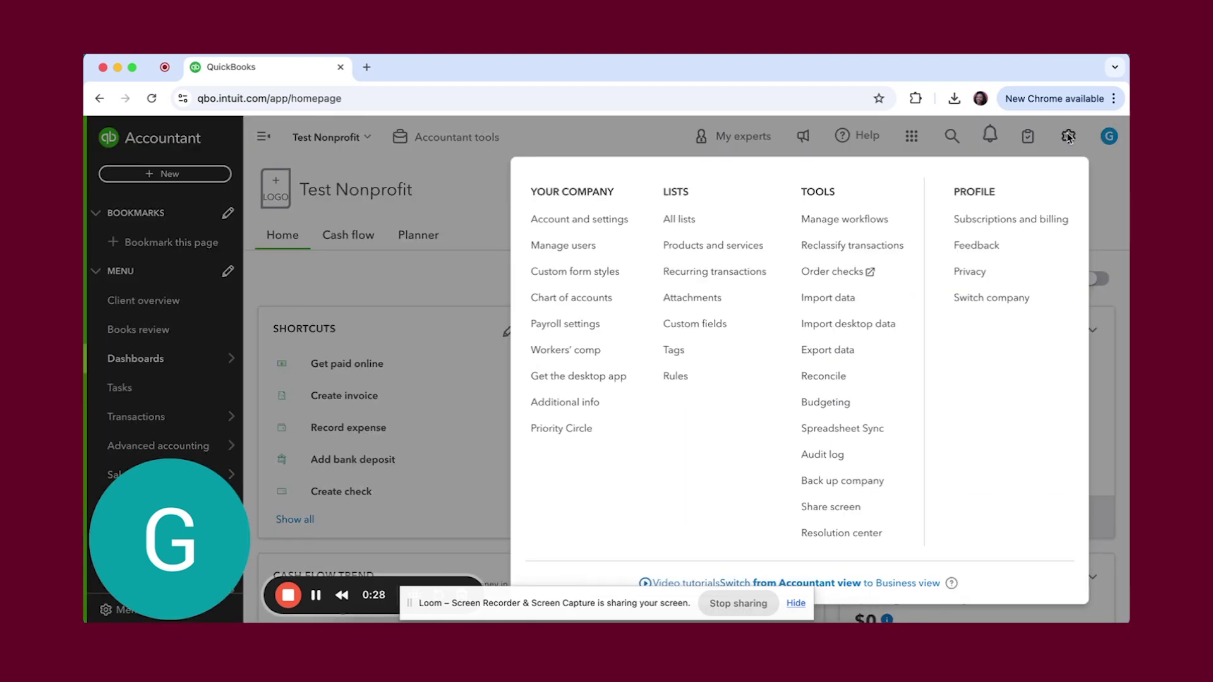
{"action": "left_click", "coordinate": [741, 219]}
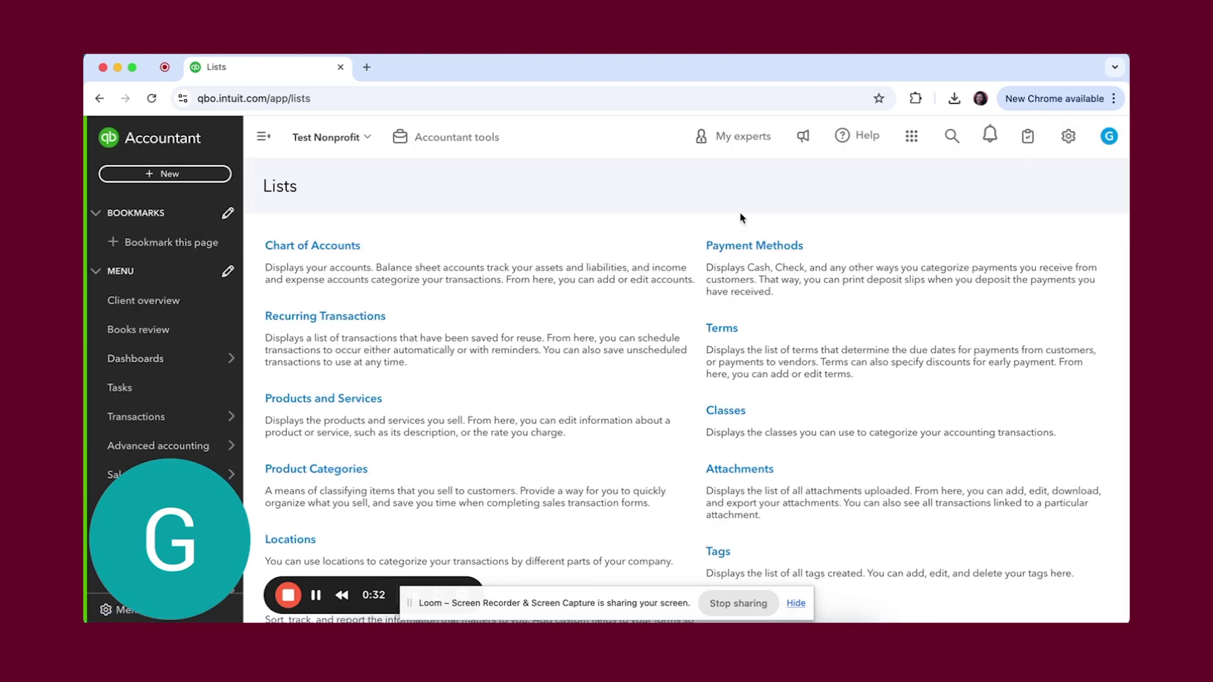
{"action": "left_click", "coordinate": [726, 411]}
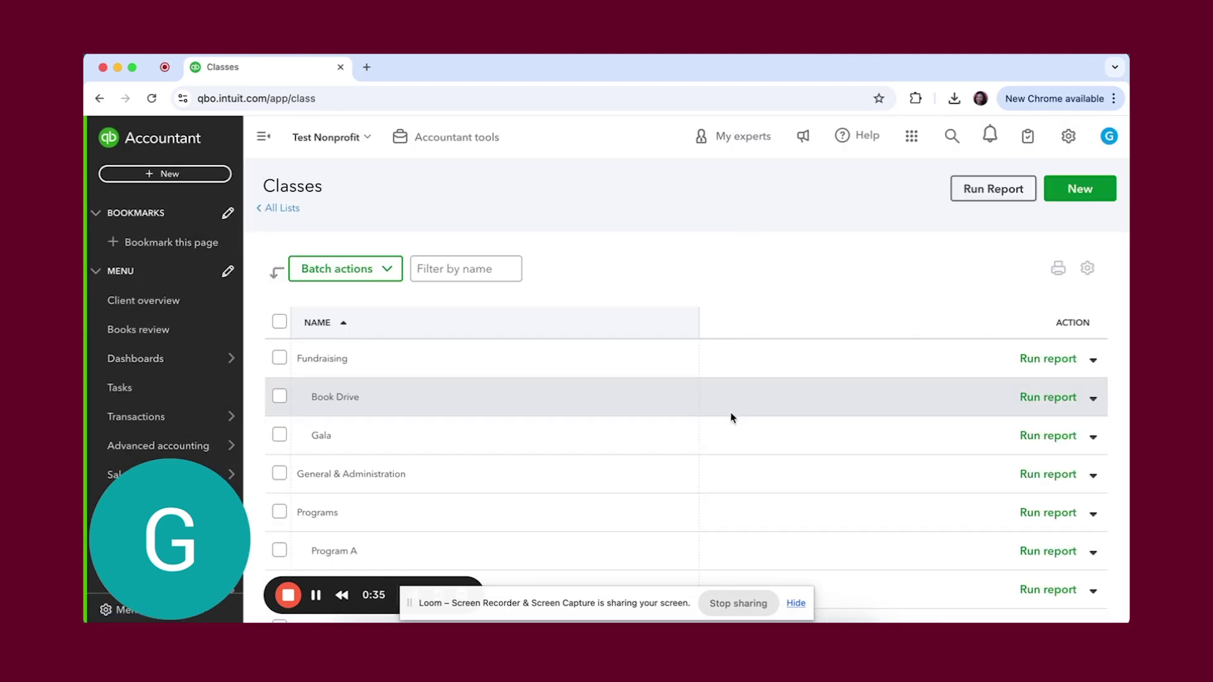
{"action": "scroll", "coordinate": [365, 488], "scroll_direction": "down", "scroll_amount": 2}
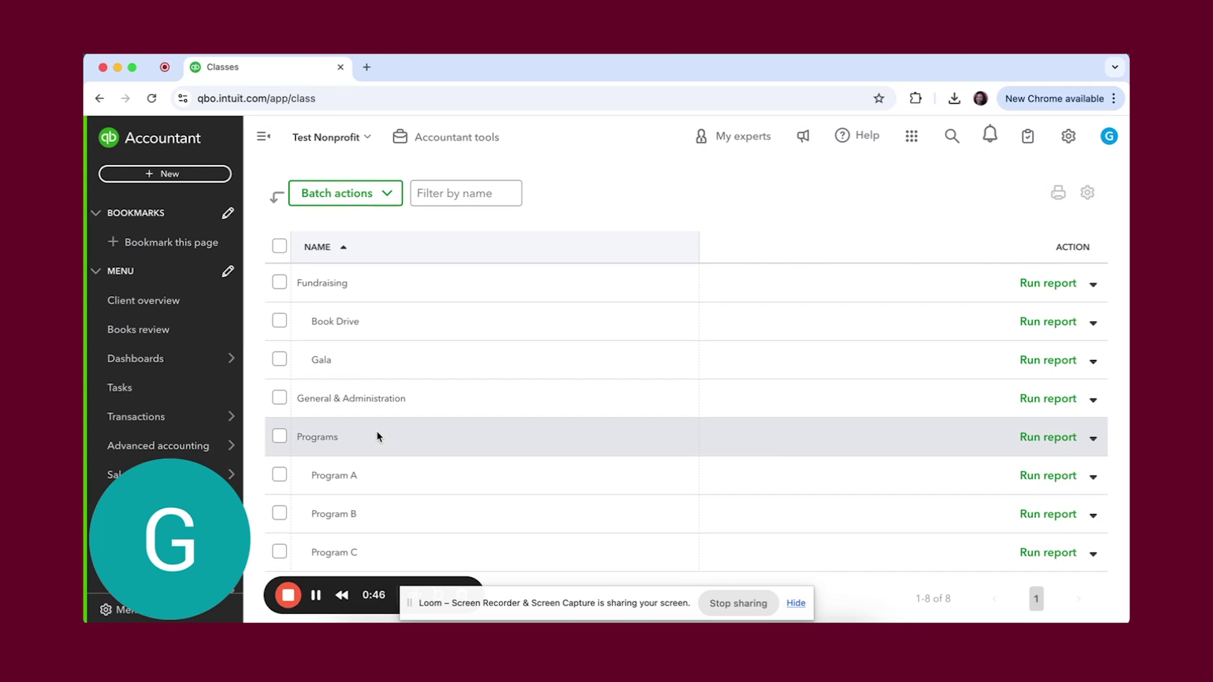
{"action": "scroll", "coordinate": [377, 436], "scroll_direction": "up", "scroll_amount": 2}
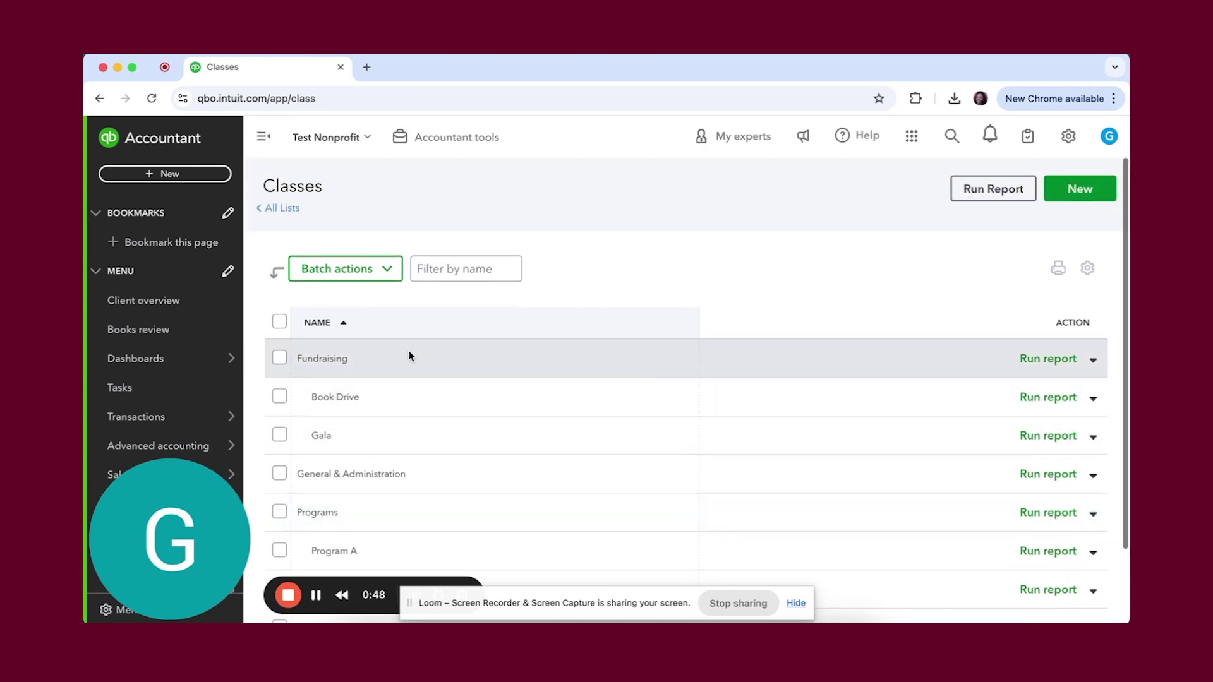
{"action": "scroll", "coordinate": [409, 356], "scroll_direction": "down", "scroll_amount": 2}
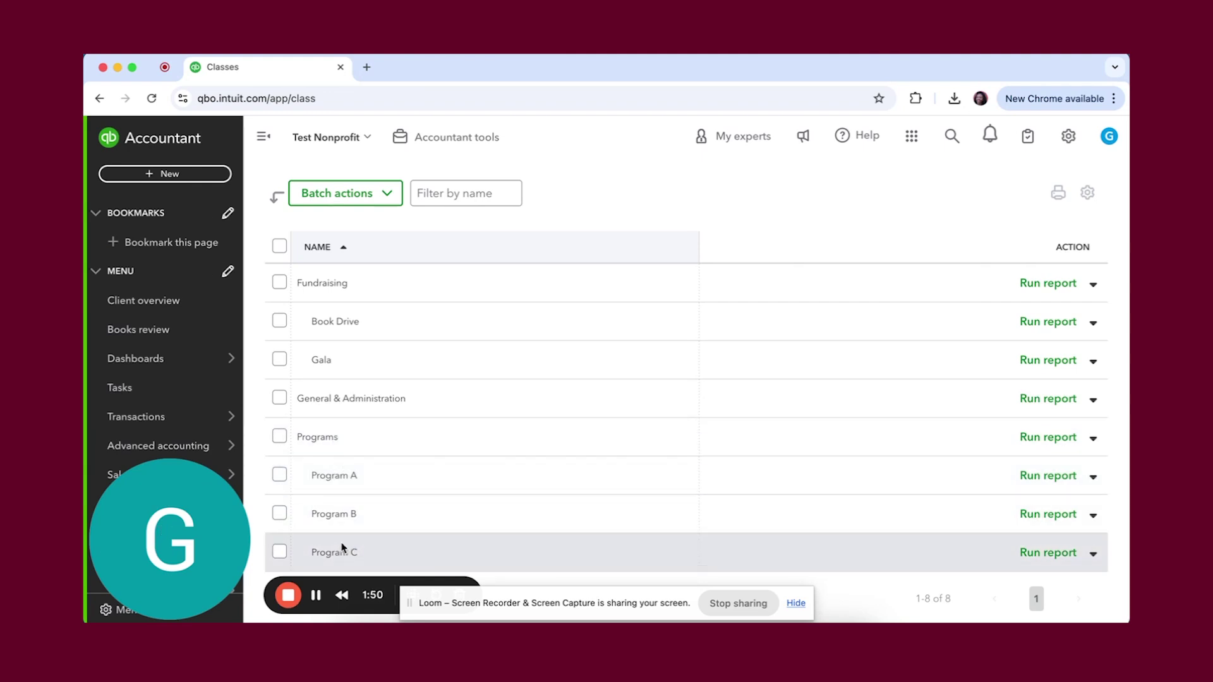
- Create a new FY 2025 Profit and loss budget in Subdivided format
{"action": "left_click", "coordinate": [1068, 135]}
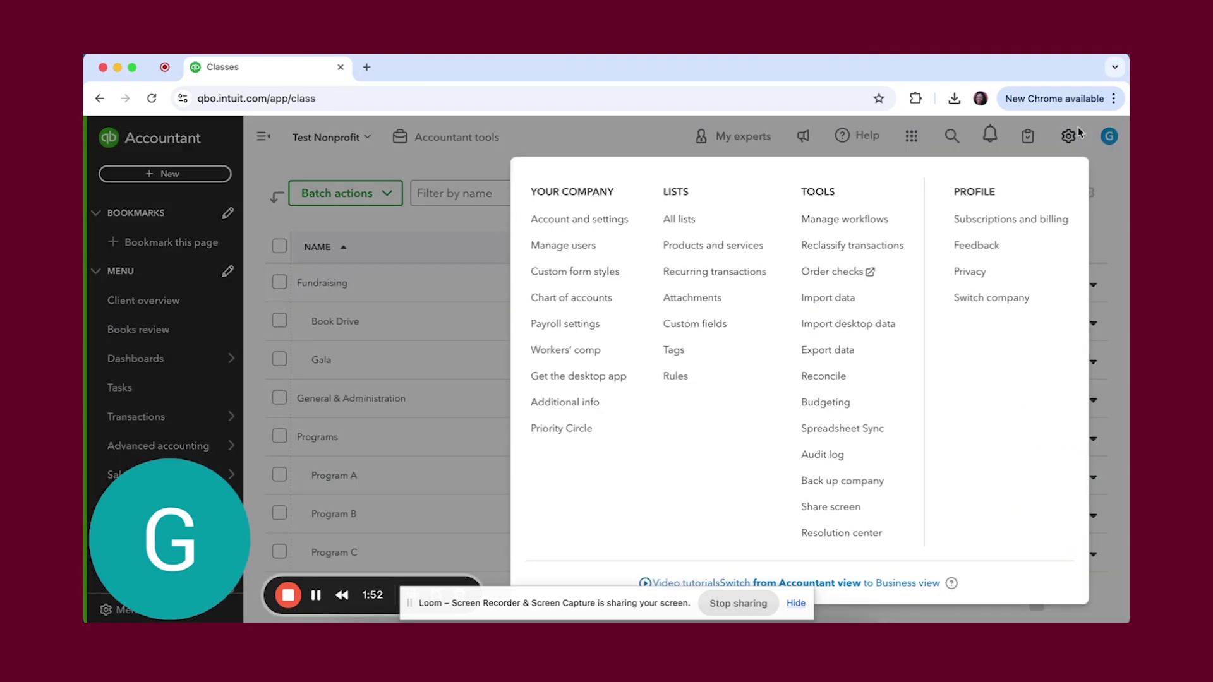
{"action": "left_click", "coordinate": [833, 402]}
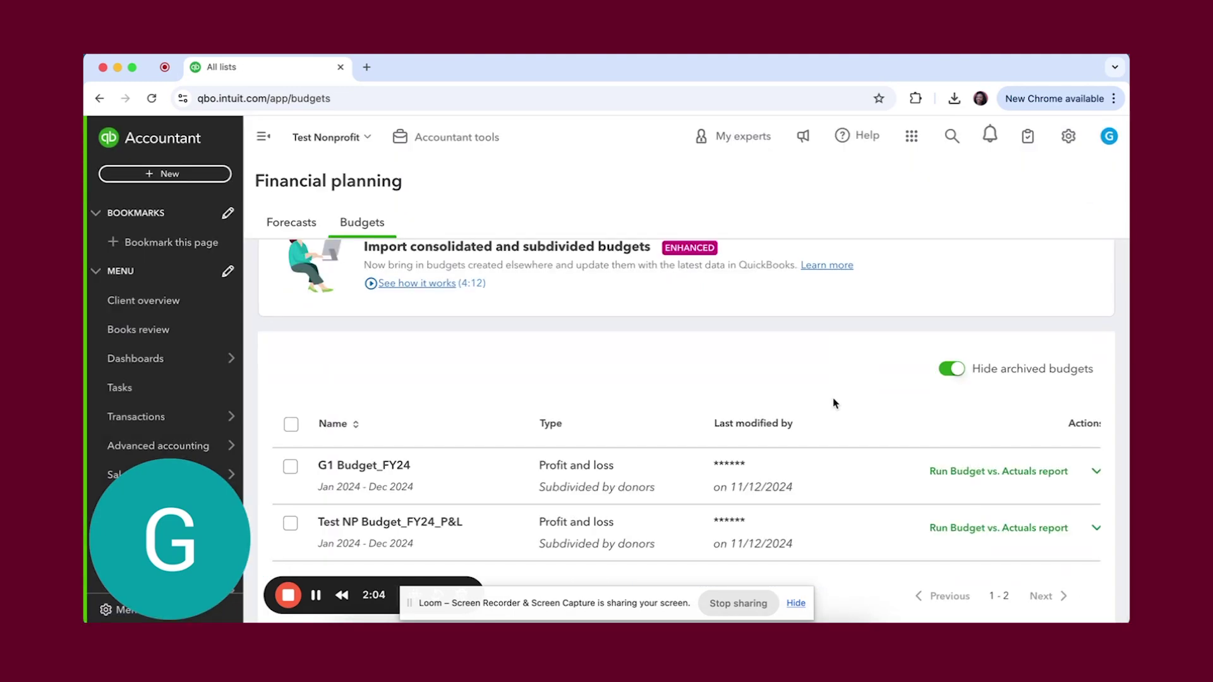
{"action": "scroll", "coordinate": [833, 403], "scroll_direction": "up", "scroll_amount": 2}
{"action": "left_click", "coordinate": [1028, 272]}
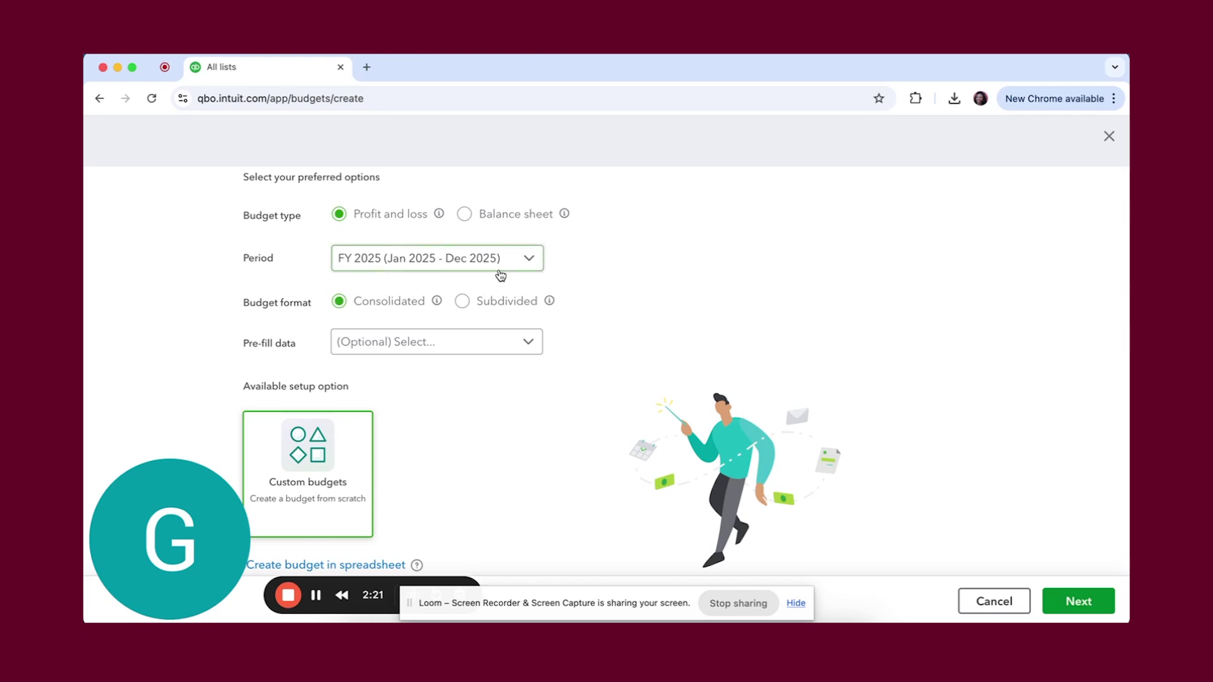
{"action": "left_click", "coordinate": [463, 302]}
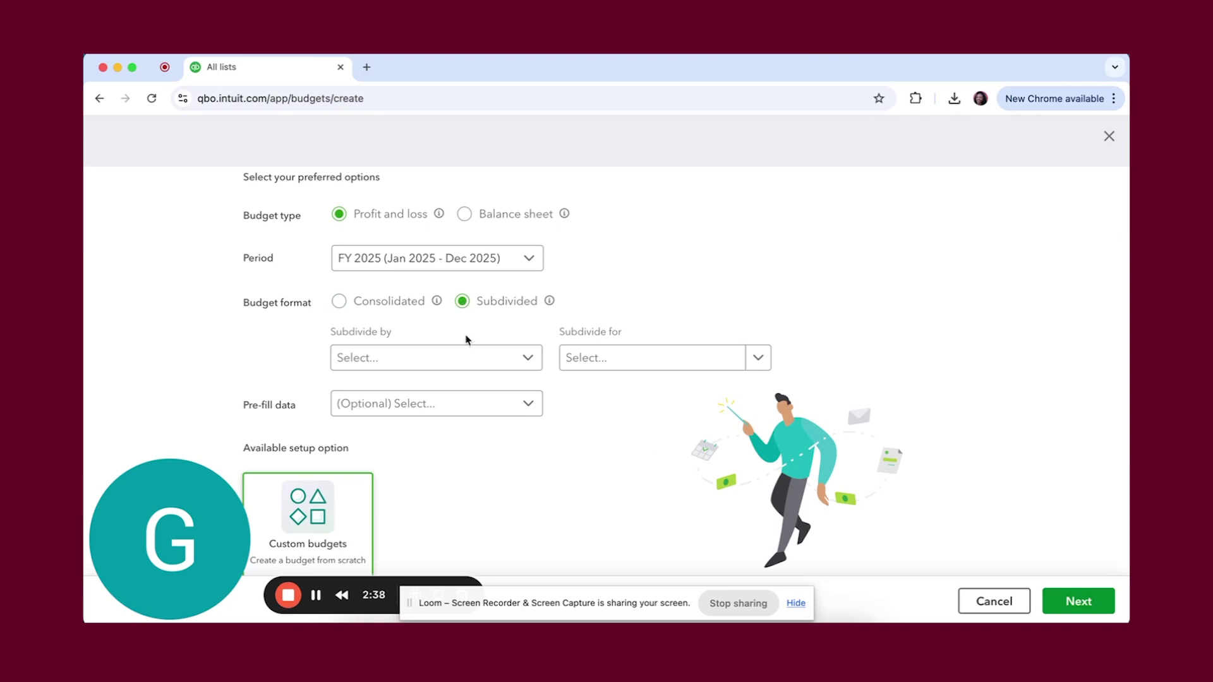
- Subdivide the budget by Class for Program A, B, C and Programs, and continue to the grid
{"action": "left_click", "coordinate": [468, 357]}
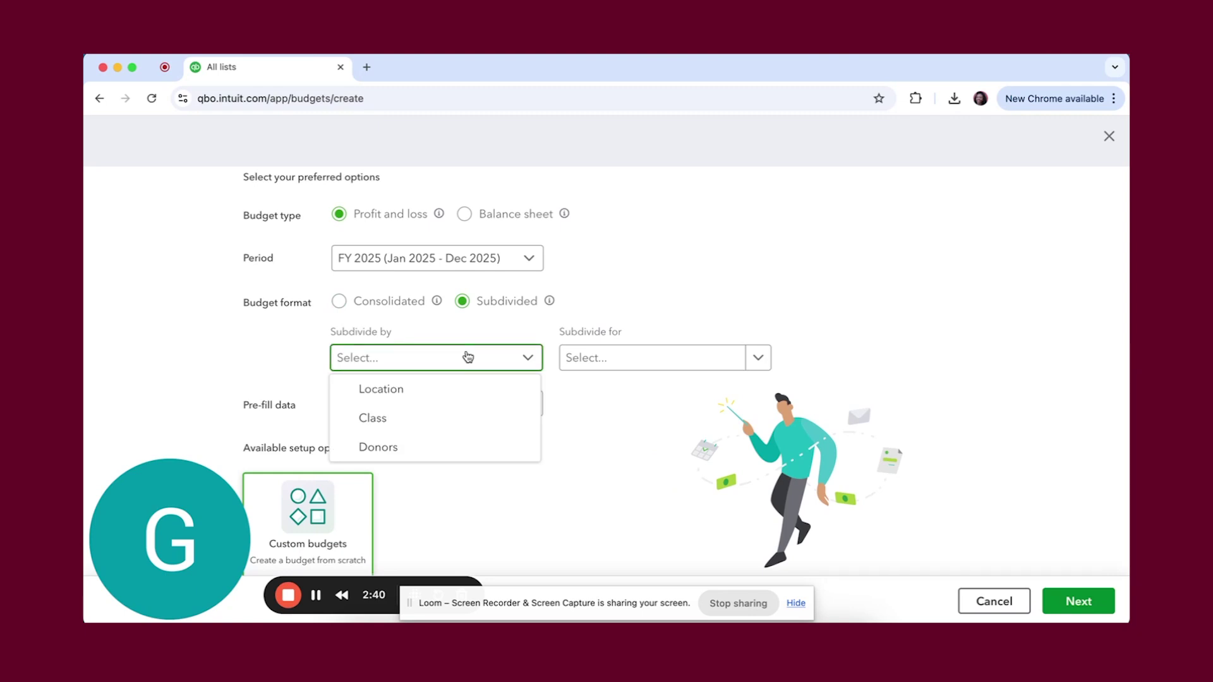
{"action": "left_click", "coordinate": [457, 422]}
{"action": "scroll", "coordinate": [695, 450], "scroll_direction": "down", "scroll_amount": 2}
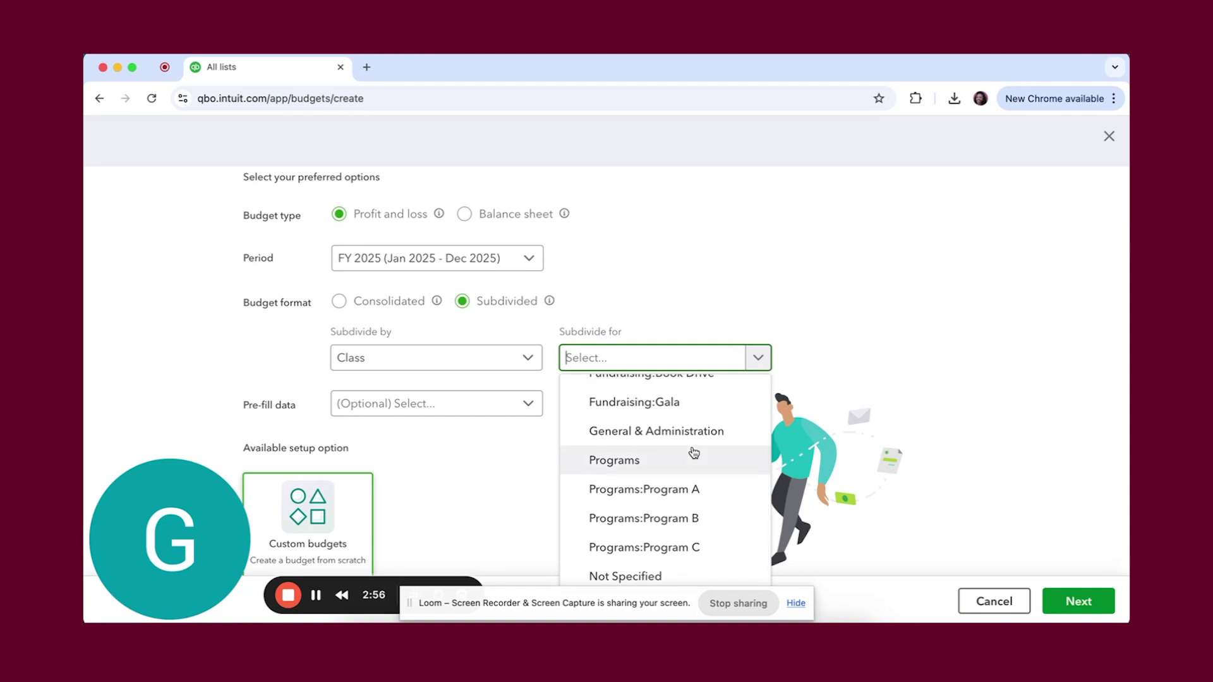
{"action": "left_click", "coordinate": [676, 497]}
{"action": "left_click", "coordinate": [664, 519]}
{"action": "left_click", "coordinate": [654, 551]}
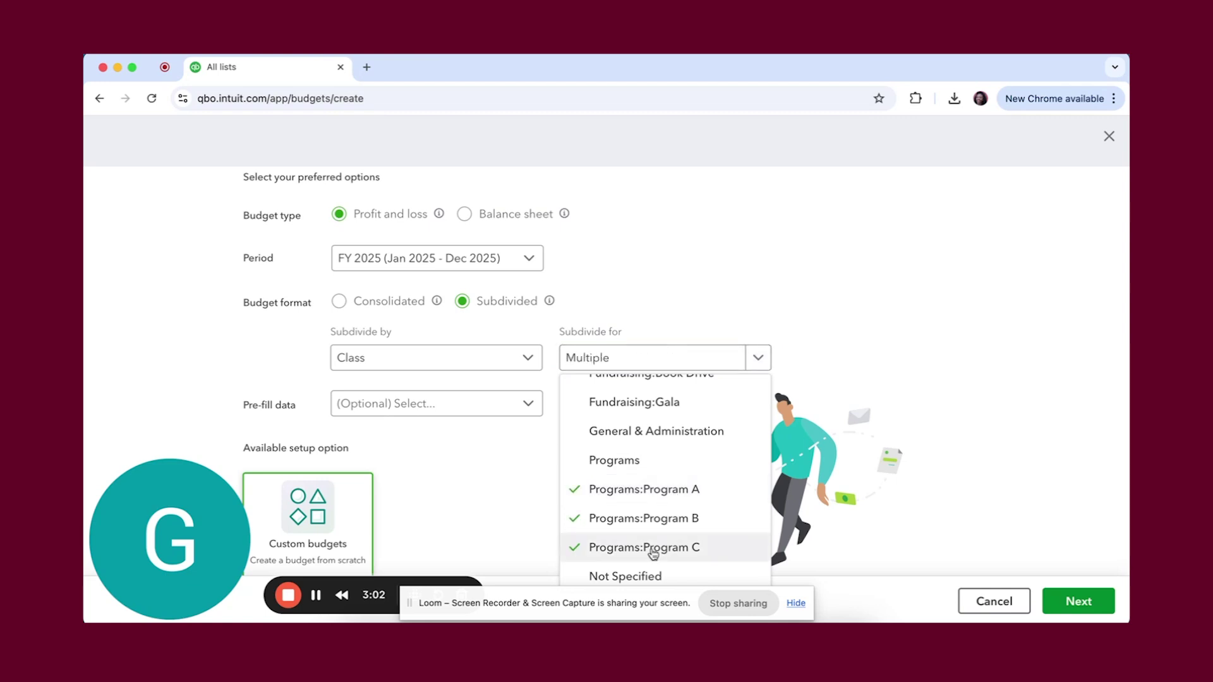
{"action": "scroll", "coordinate": [936, 272], "scroll_direction": "down", "scroll_amount": 2}
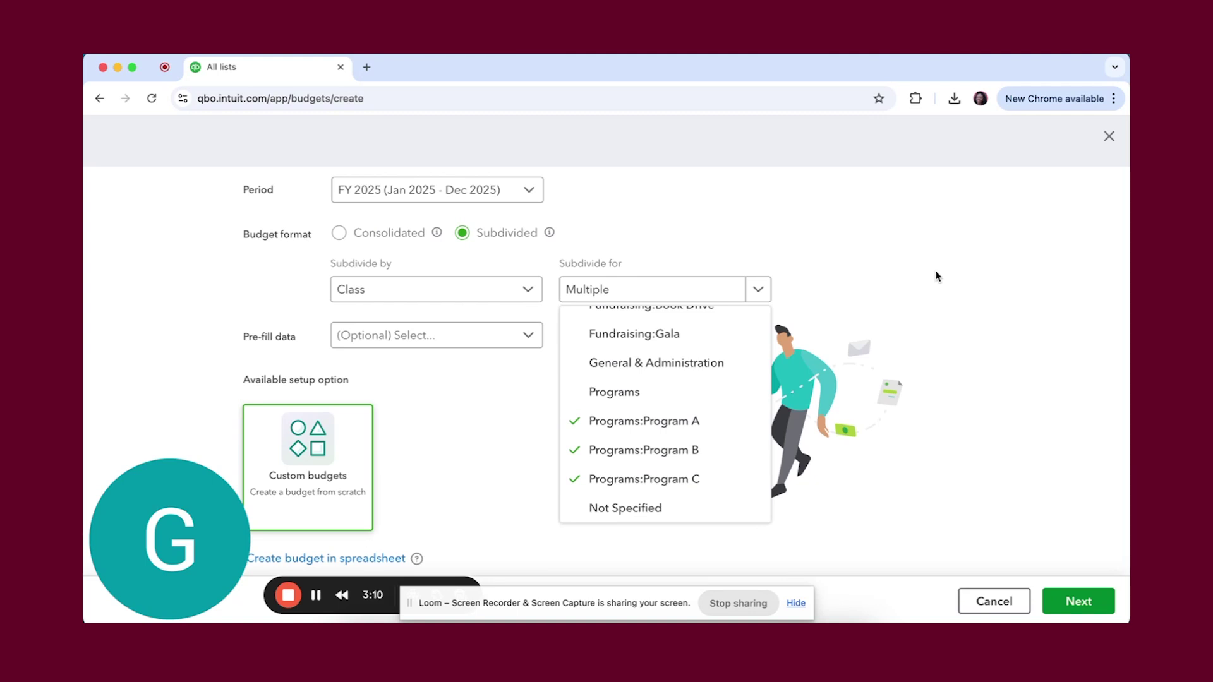
{"action": "left_click", "coordinate": [695, 405]}
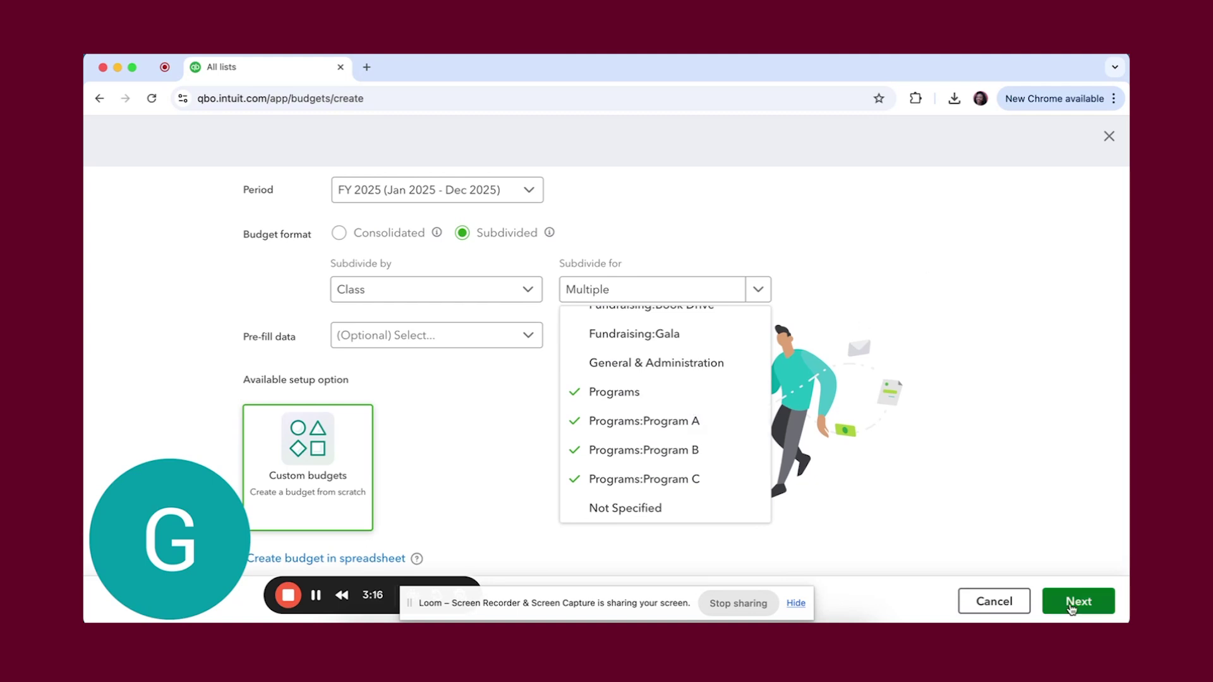
{"action": "left_click", "coordinate": [1072, 606]}
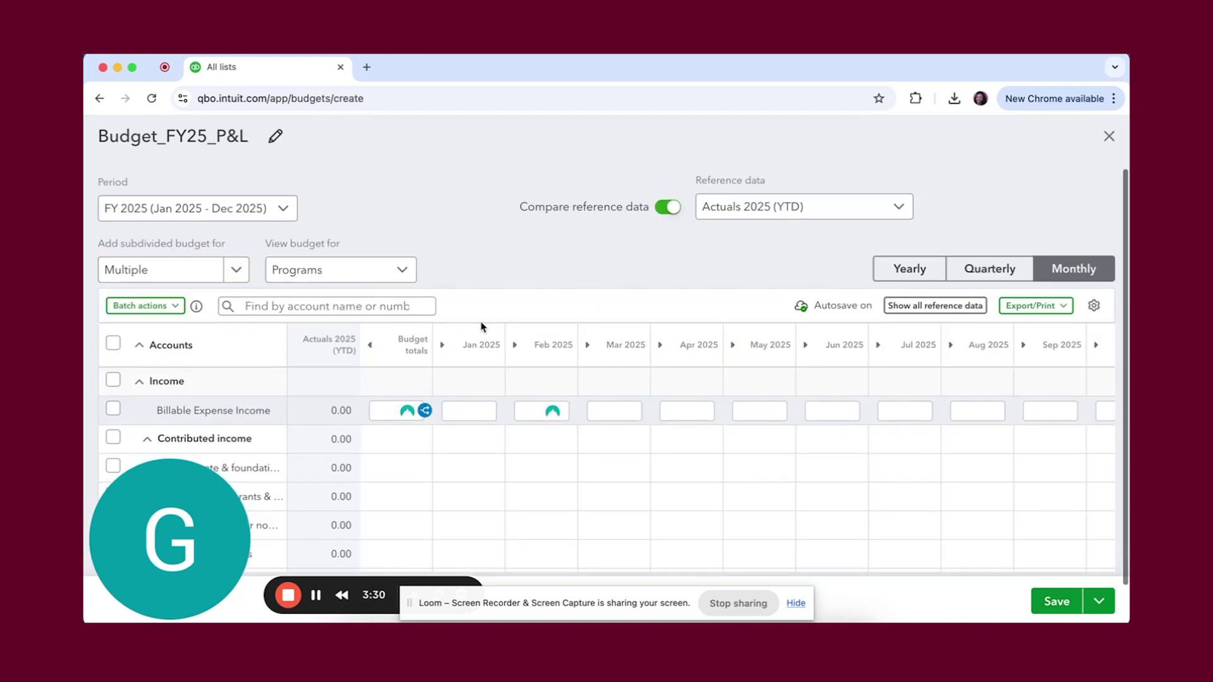
- Enter 100,000 as the Corporate & foundation total, spreading 8,333.33 per month
{"action": "scroll", "coordinate": [501, 469], "scroll_direction": "down", "scroll_amount": 5}
{"action": "scroll", "coordinate": [502, 470], "scroll_direction": "up", "scroll_amount": 2}
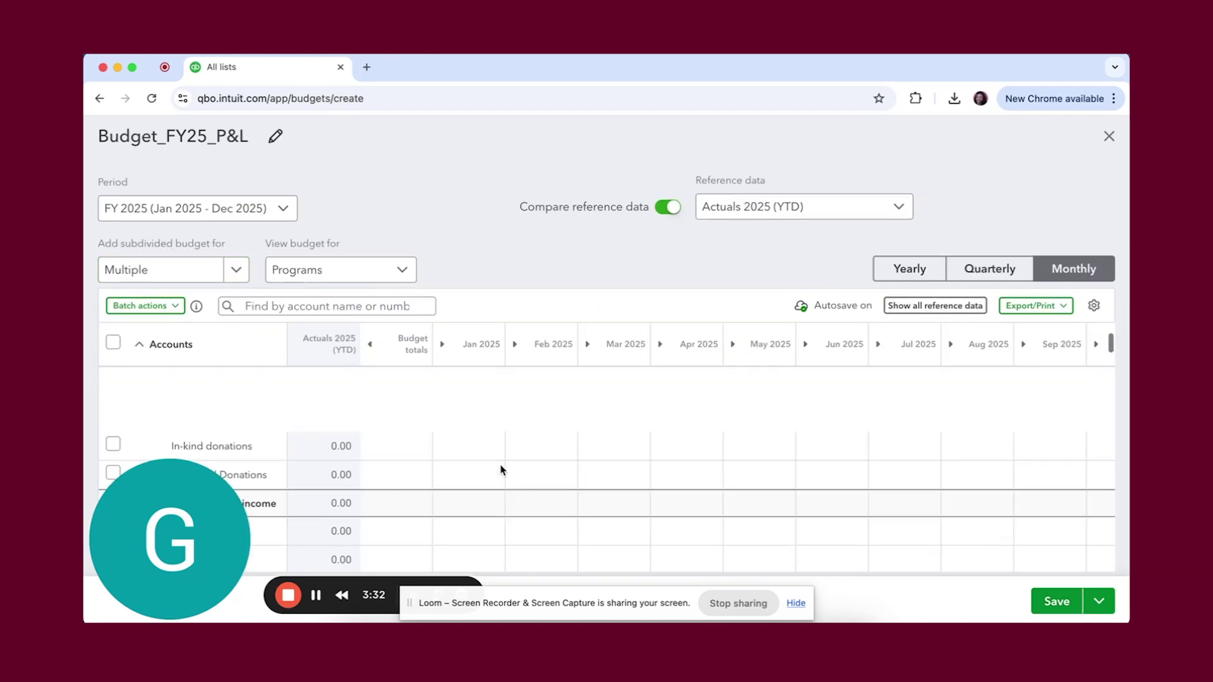
{"action": "scroll", "coordinate": [501, 470], "scroll_direction": "up", "scroll_amount": 3}
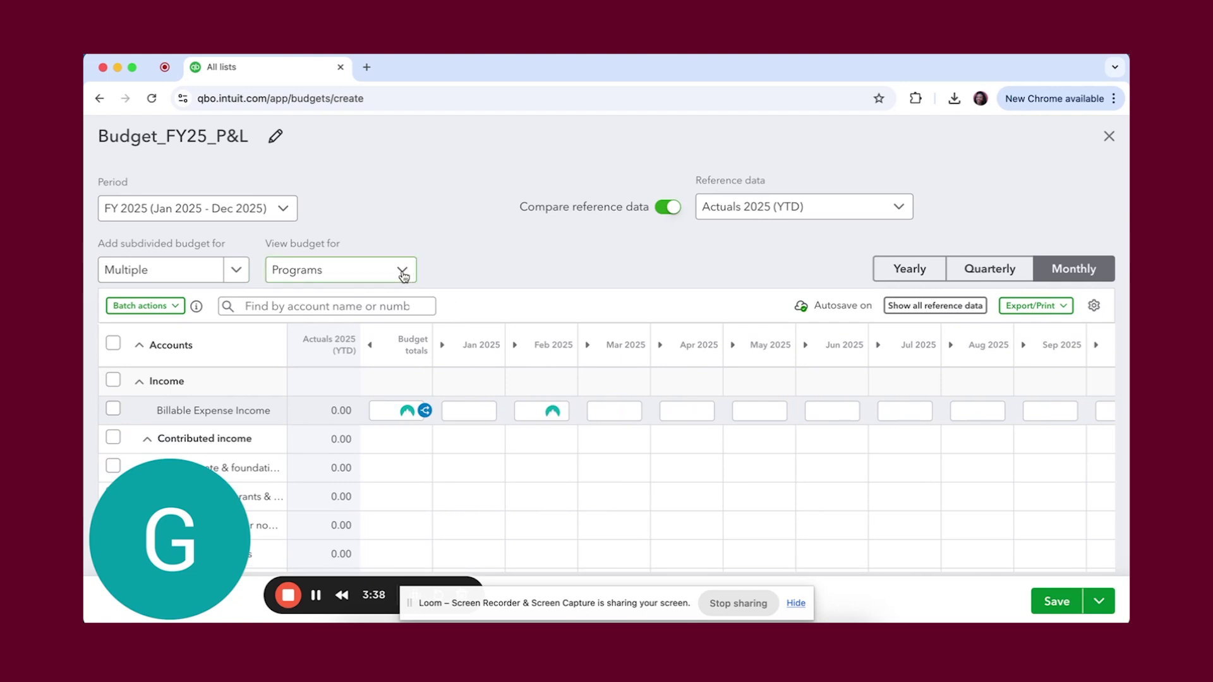
{"action": "type", "text": "100"}
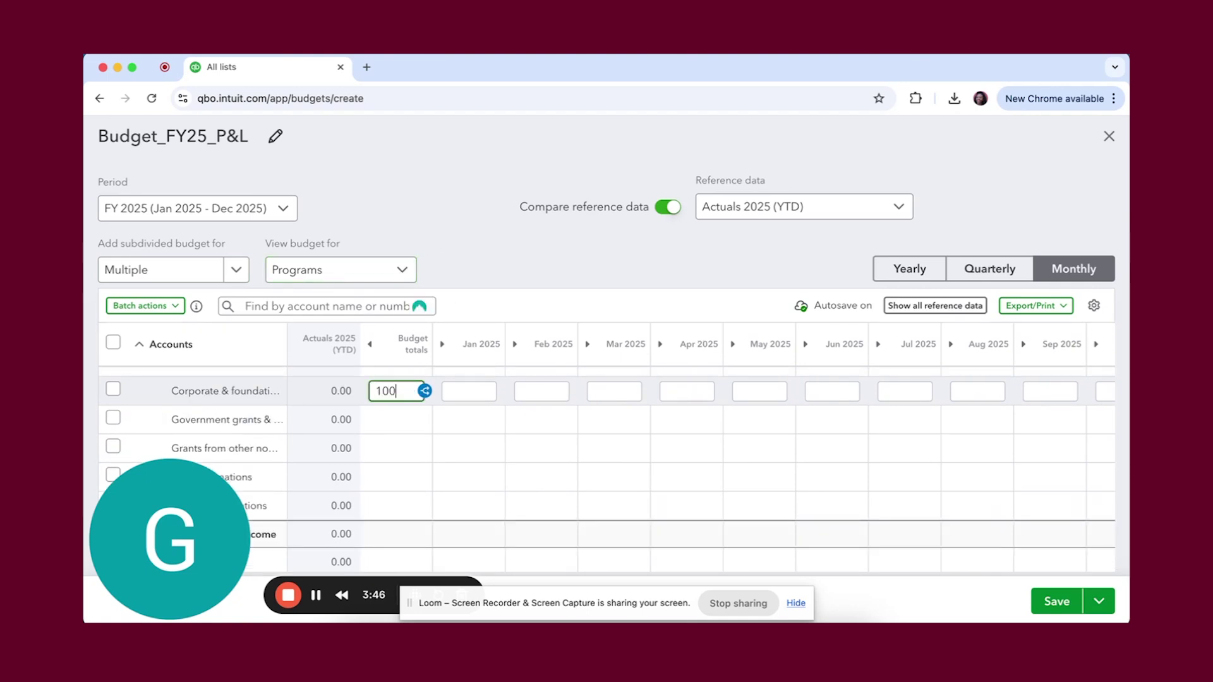
{"action": "type", "text": "000"}
{"action": "left_click", "coordinate": [461, 269]}
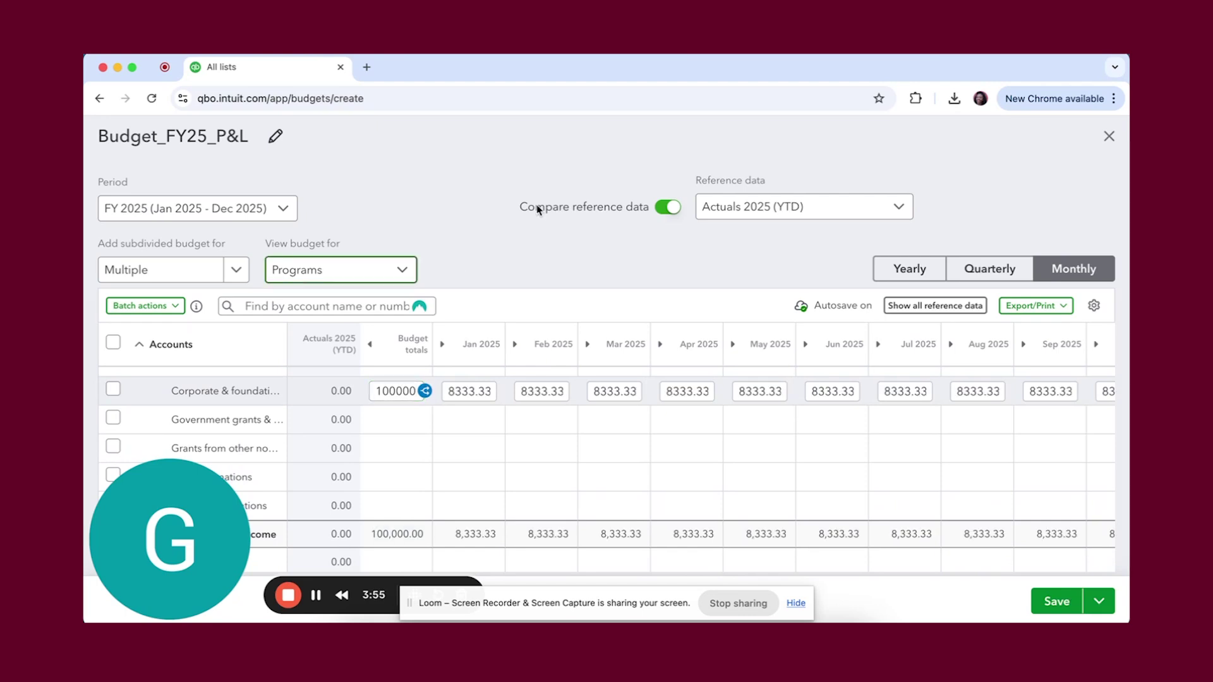
- Clear that total and switch the budget view to Programs:Program A
{"action": "left_click", "coordinate": [397, 391]}
{"action": "key", "text": "BackSpace"}
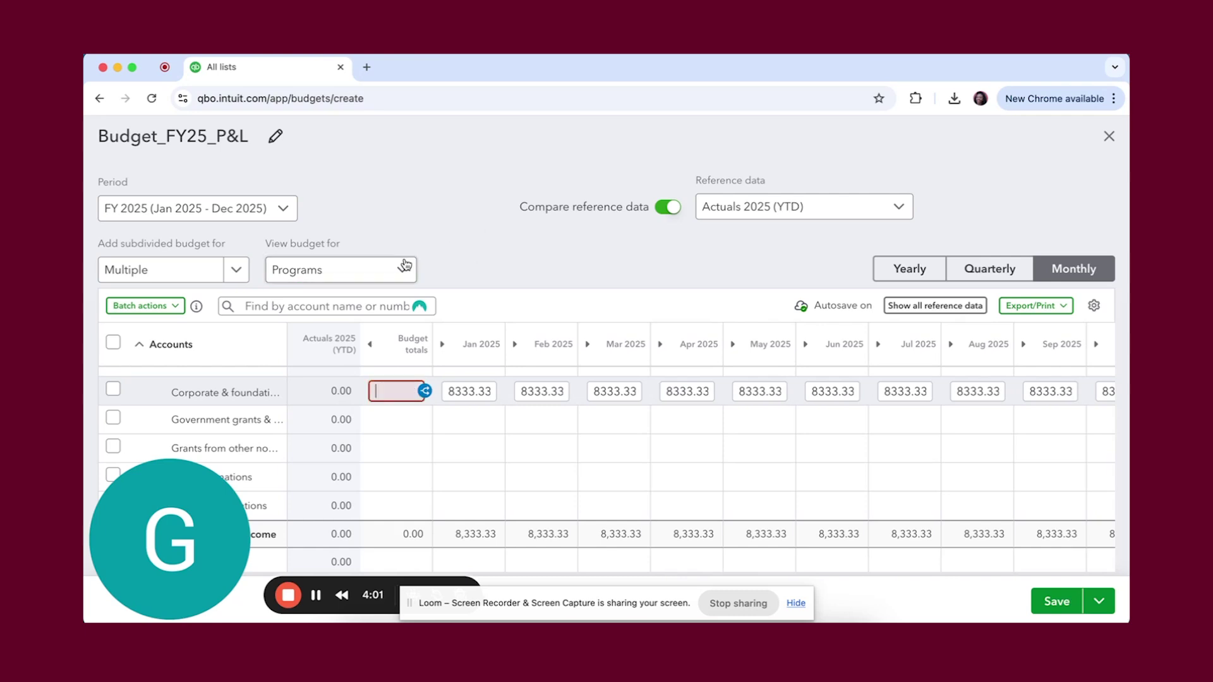
{"action": "left_click", "coordinate": [407, 269]}
{"action": "left_click", "coordinate": [358, 322]}
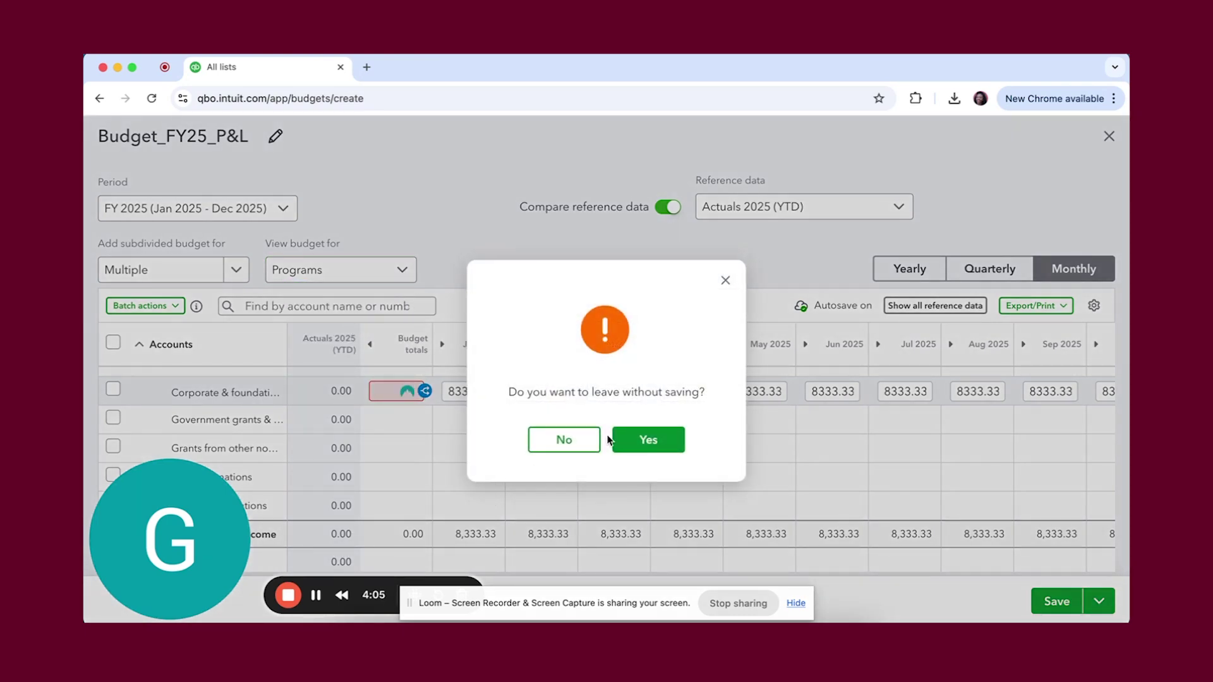
- Leave without saving, then give Program A 100,000 Corporate & foundation and 250,000 Government grants
{"action": "left_click", "coordinate": [647, 440]}
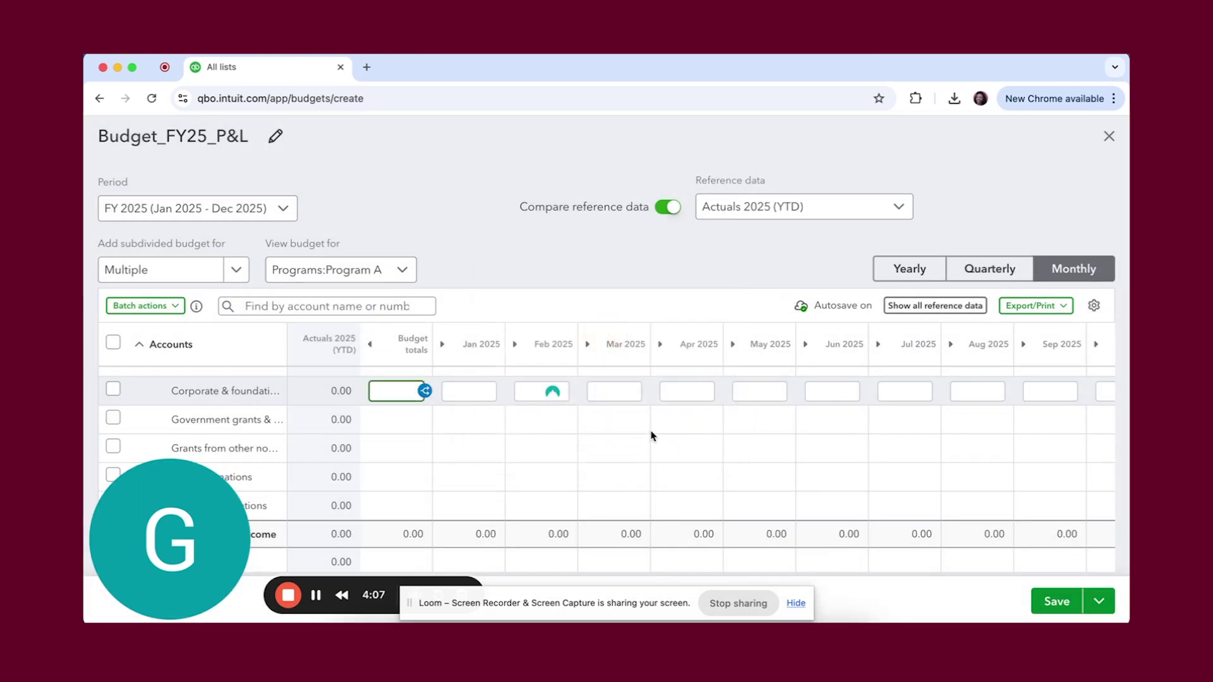
{"action": "type", "text": "10"}
{"action": "type", "text": "0000"}
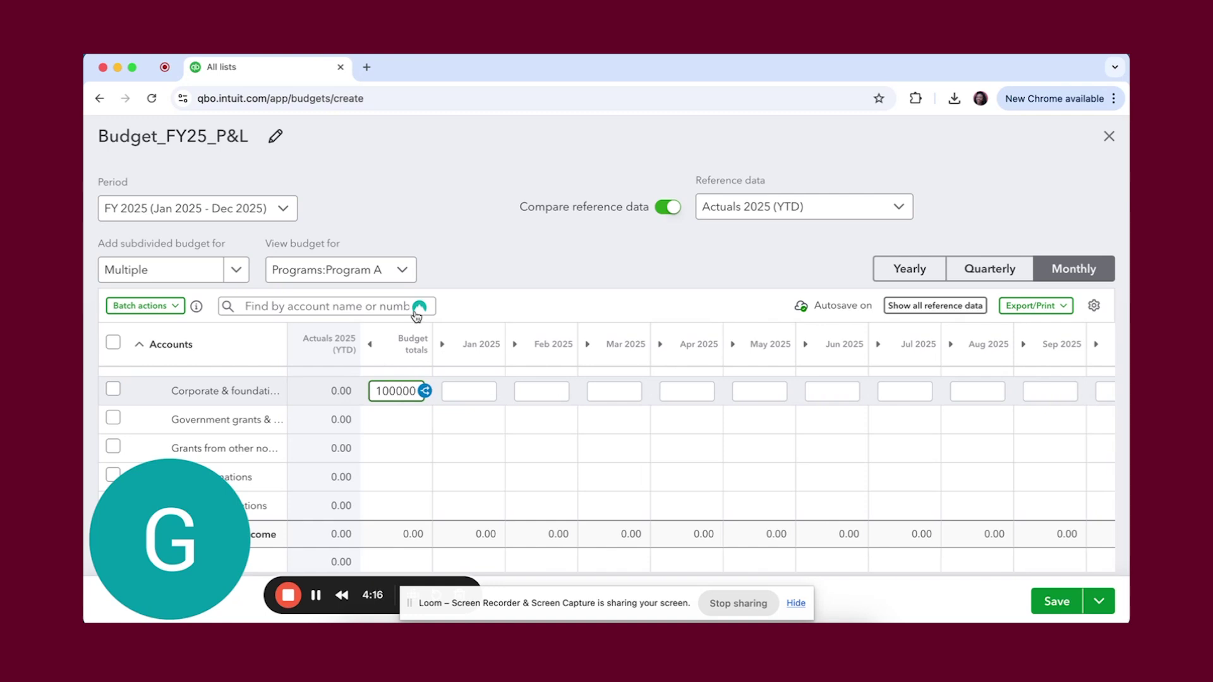
{"action": "left_click", "coordinate": [385, 439]}
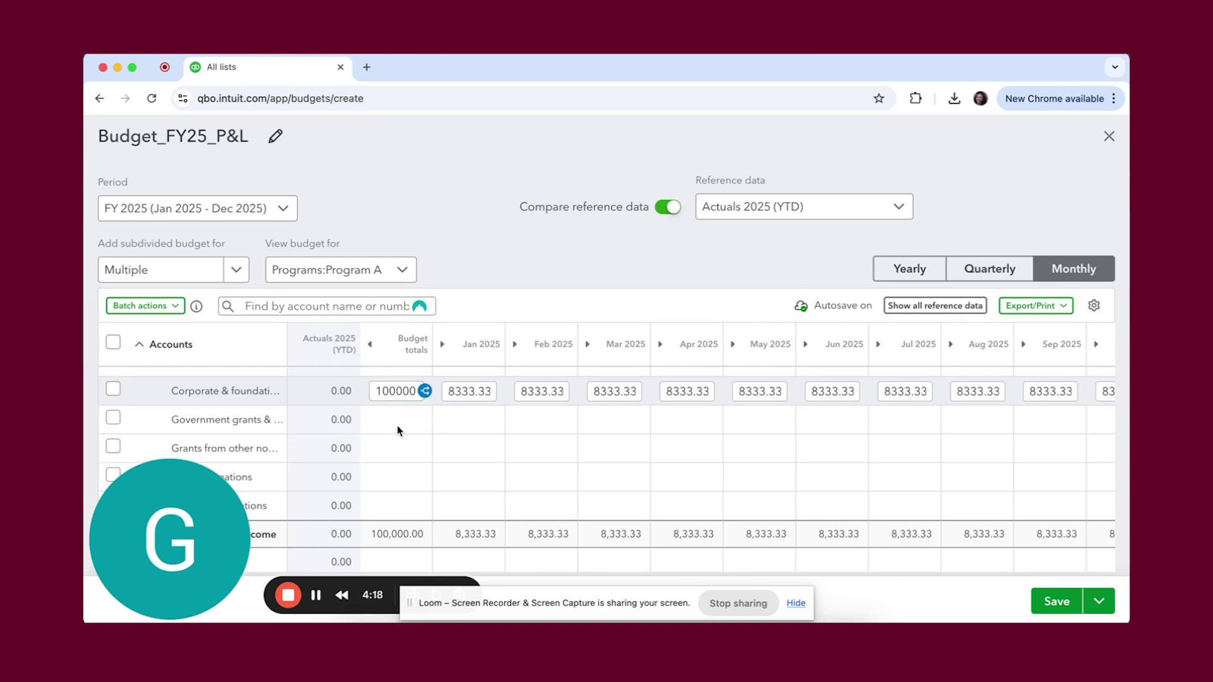
{"action": "left_click", "coordinate": [398, 429]}
{"action": "type", "text": "250000"}
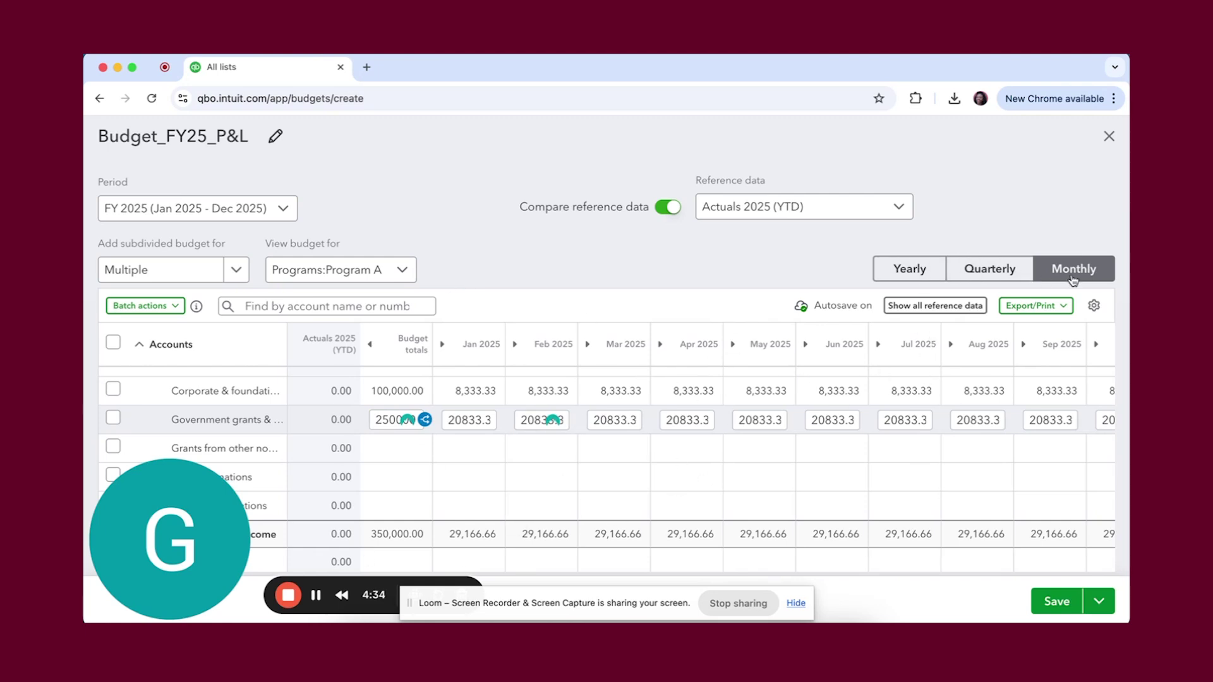
- Switch to yearly totals and raise Program A's Government grants to 2,500,000
{"action": "left_click", "coordinate": [904, 272]}
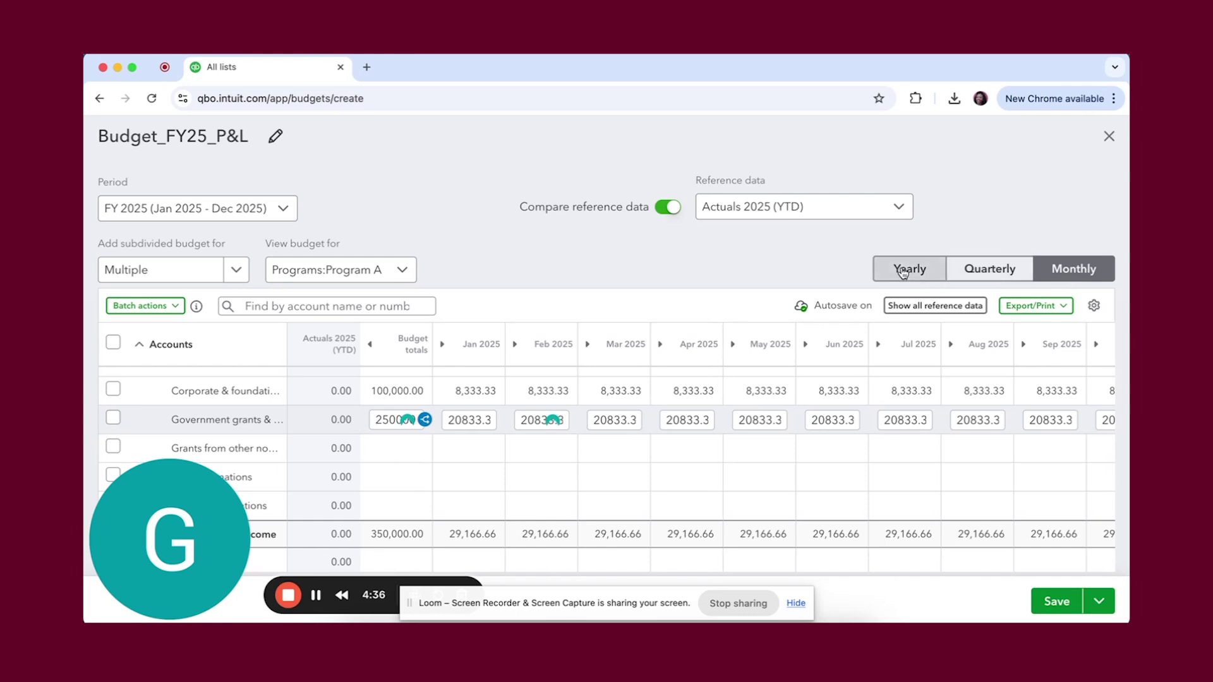
{"action": "scroll", "coordinate": [629, 438], "scroll_direction": "down", "scroll_amount": 1}
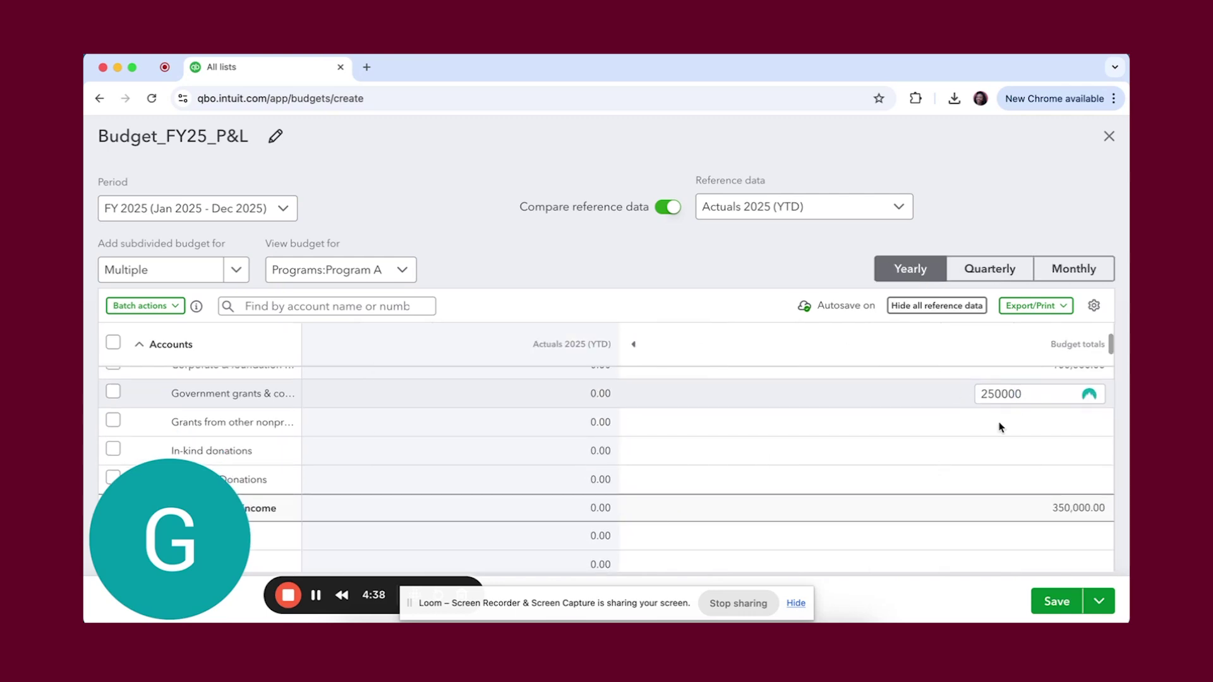
{"action": "scroll", "coordinate": [996, 487], "scroll_direction": "up", "scroll_amount": 2}
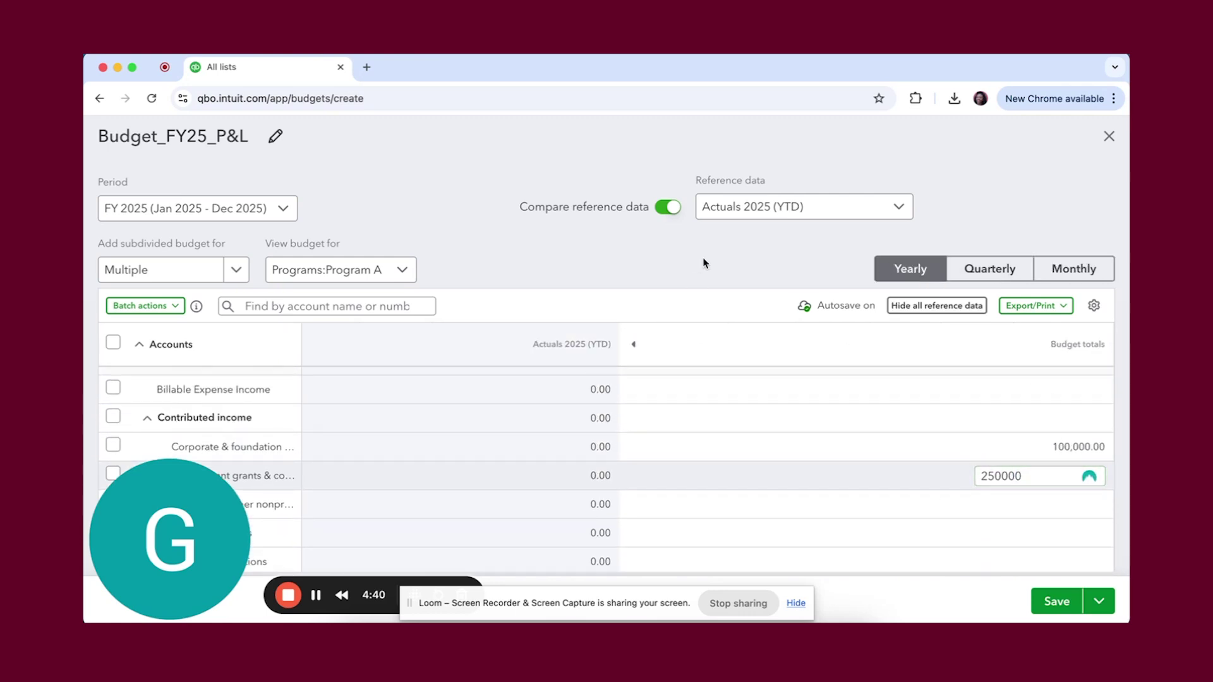
{"action": "scroll", "coordinate": [883, 459], "scroll_direction": "down", "scroll_amount": 2}
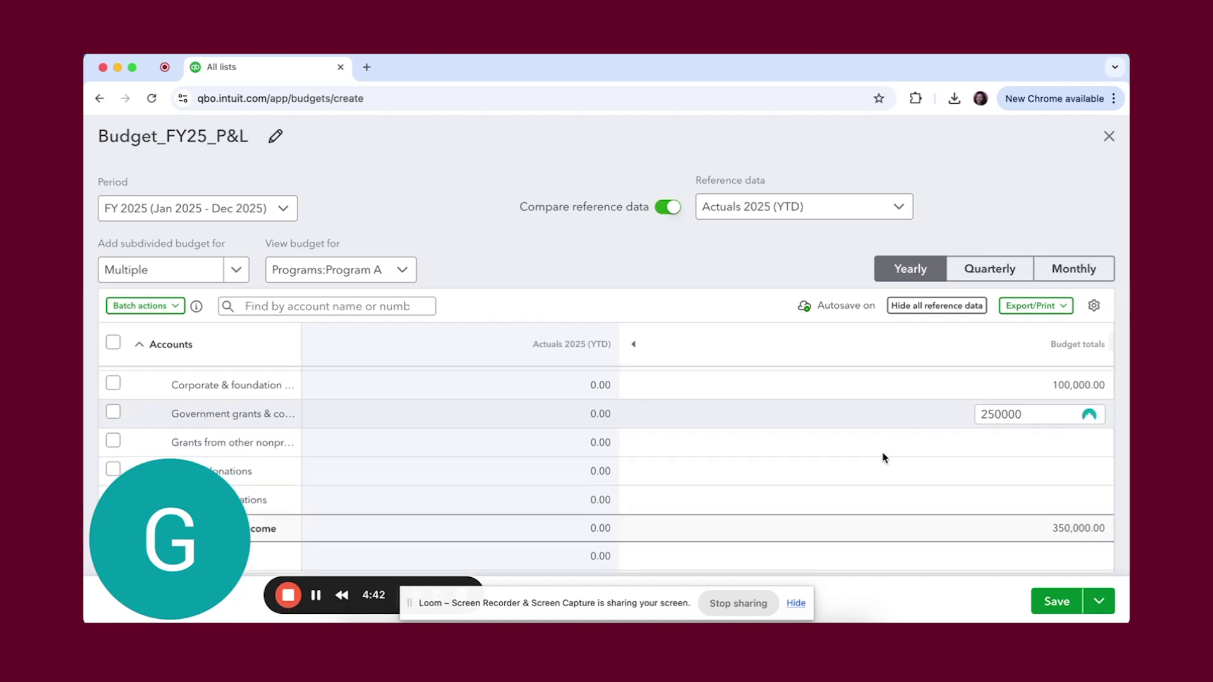
{"action": "scroll", "coordinate": [884, 457], "scroll_direction": "down", "scroll_amount": 1}
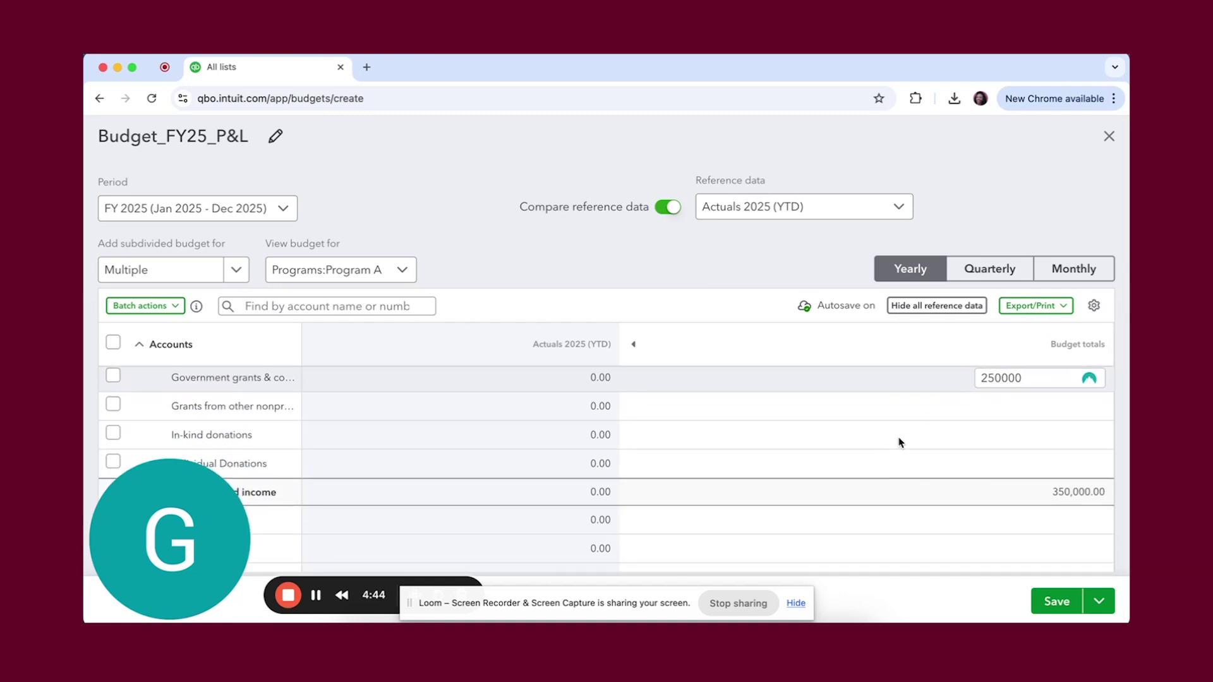
{"action": "scroll", "coordinate": [911, 436], "scroll_direction": "up", "scroll_amount": 1}
{"action": "scroll", "coordinate": [917, 430], "scroll_direction": "up", "scroll_amount": 1}
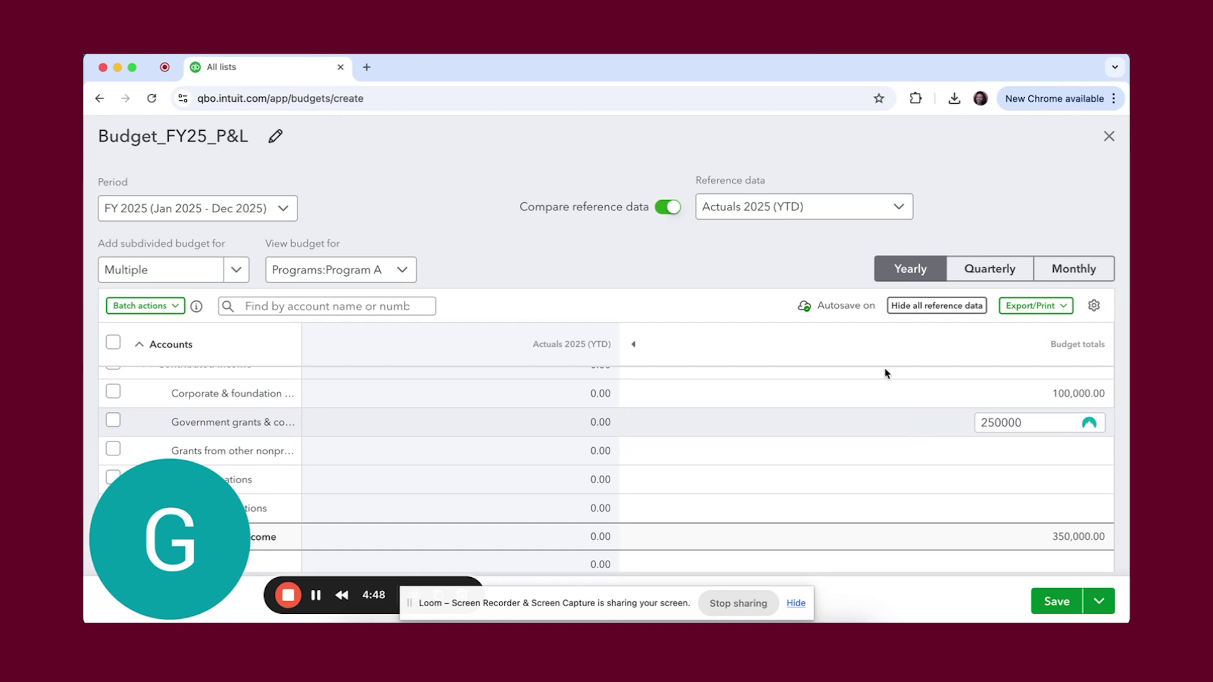
{"action": "scroll", "coordinate": [887, 373], "scroll_direction": "down", "scroll_amount": 2}
{"action": "scroll", "coordinate": [881, 405], "scroll_direction": "up", "scroll_amount": 3}
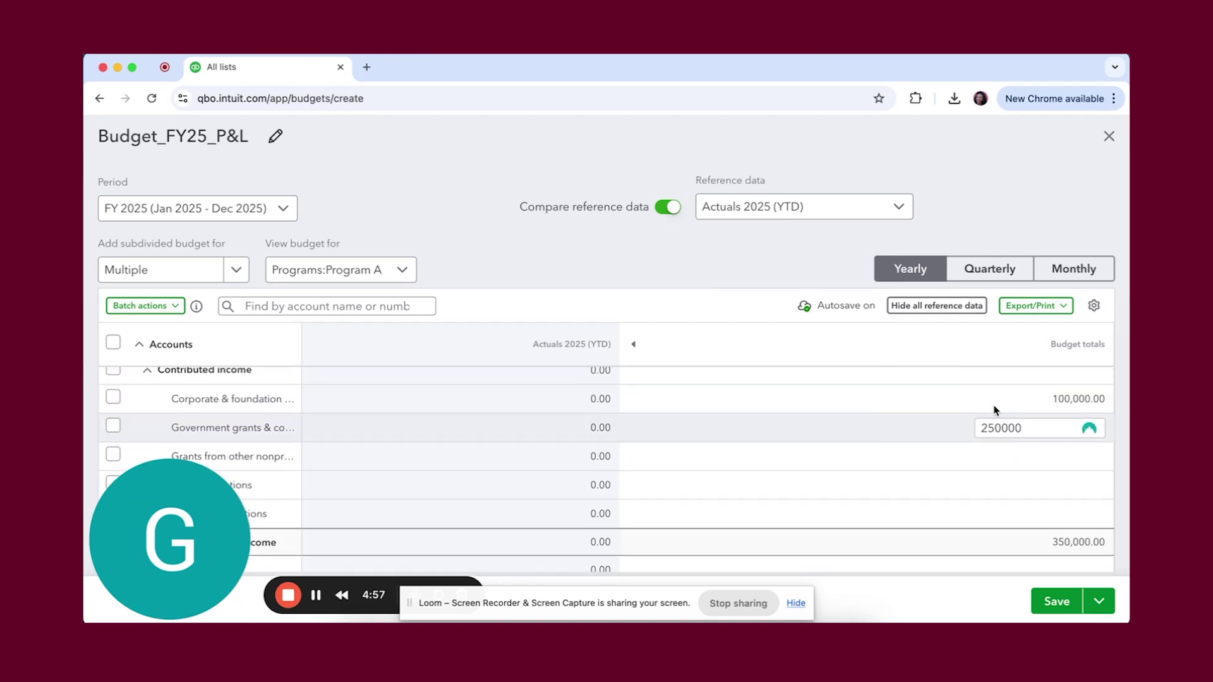
{"action": "type", "text": "0"}
{"action": "scroll", "coordinate": [922, 449], "scroll_direction": "down", "scroll_amount": 10}
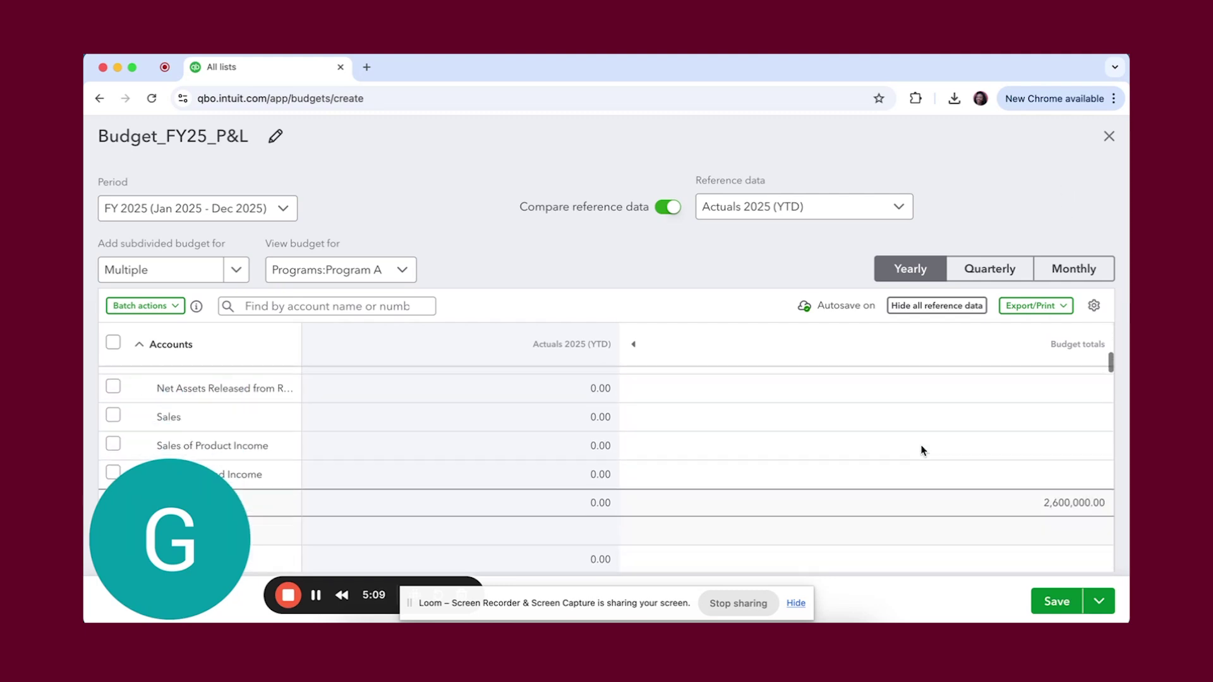
- Budget 36,000 for Accounting fees and 12,000 for Fundraising fees
{"action": "left_click", "coordinate": [1052, 415]}
{"action": "type", "text": "36000"}
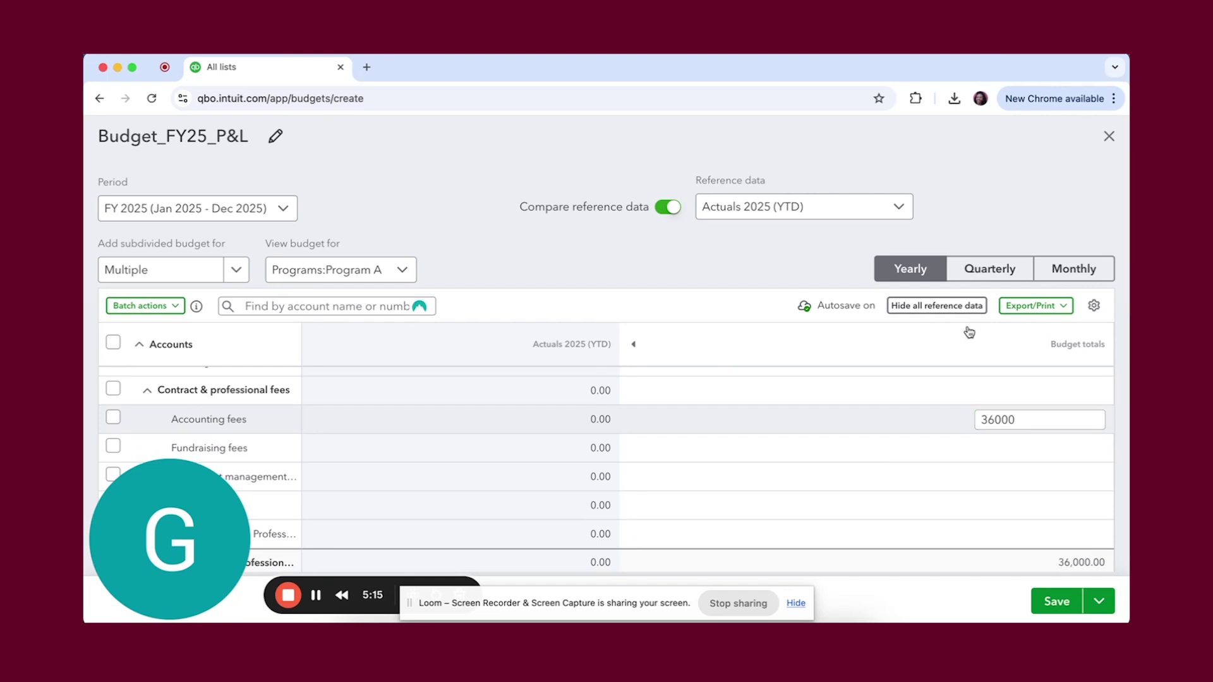
{"action": "scroll", "coordinate": [945, 439], "scroll_direction": "down", "scroll_amount": 2}
{"action": "left_click", "coordinate": [1019, 428]}
{"action": "type", "text": "12000"}
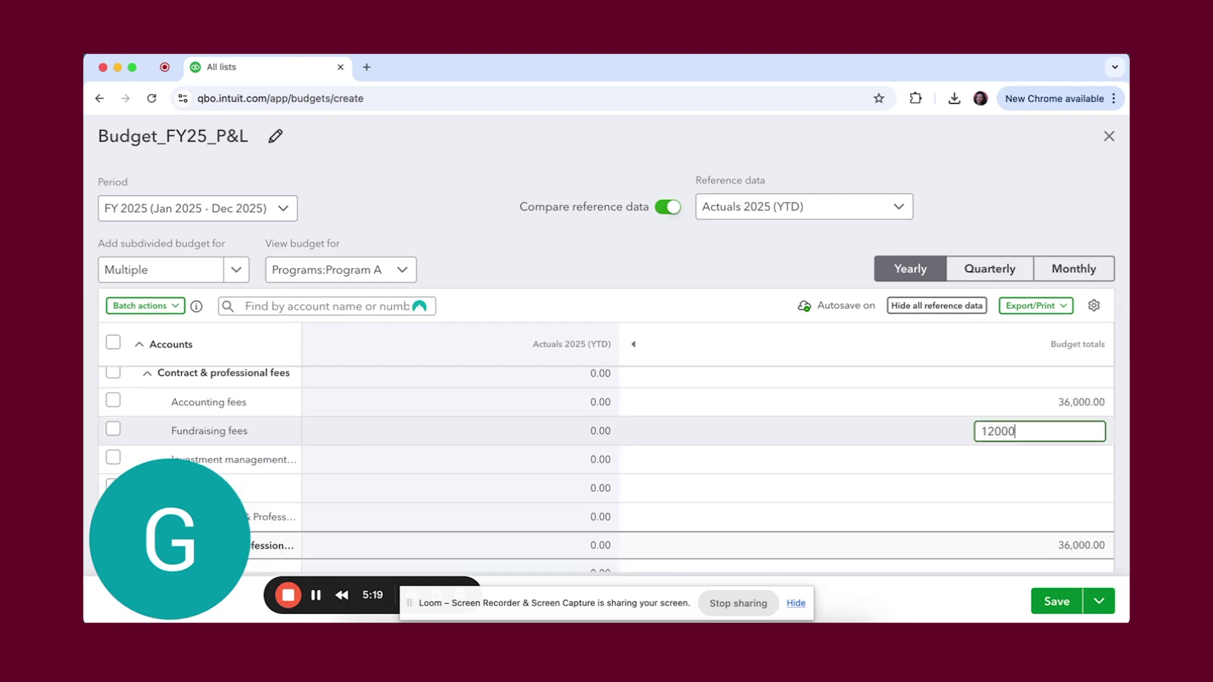
{"action": "scroll", "coordinate": [930, 468], "scroll_direction": "down", "scroll_amount": 3}
{"action": "scroll", "coordinate": [929, 464], "scroll_direction": "down", "scroll_amount": 6}
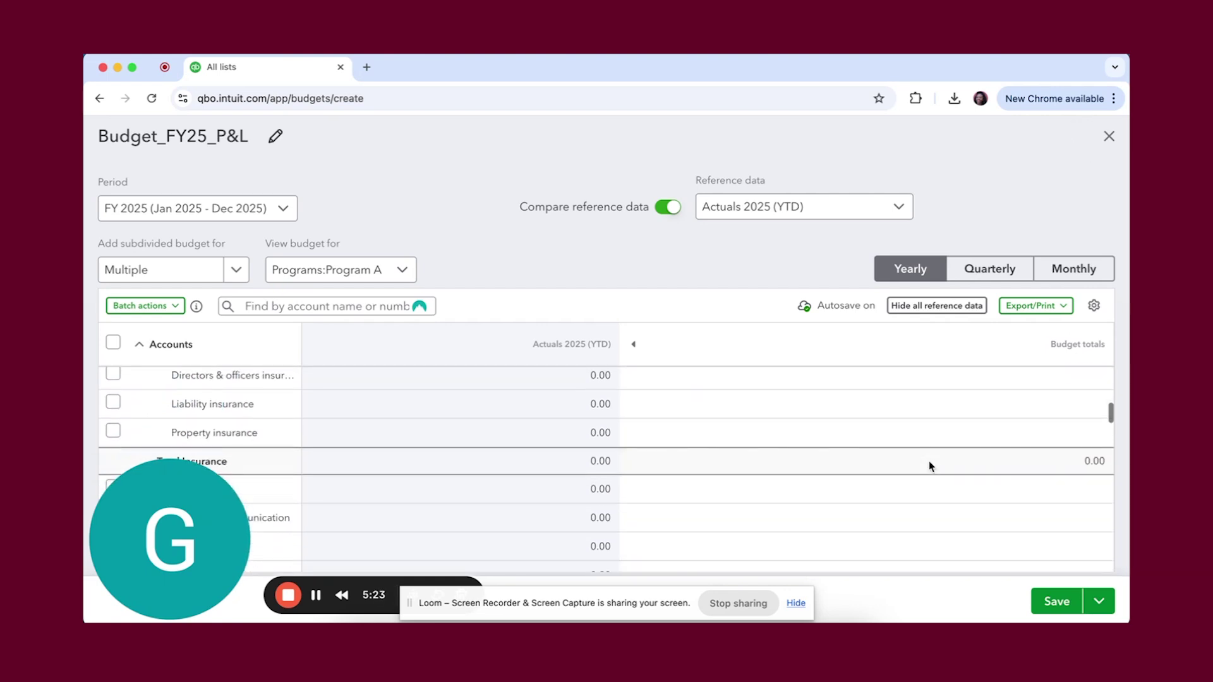
{"action": "scroll", "coordinate": [929, 464], "scroll_direction": "up", "scroll_amount": 2}
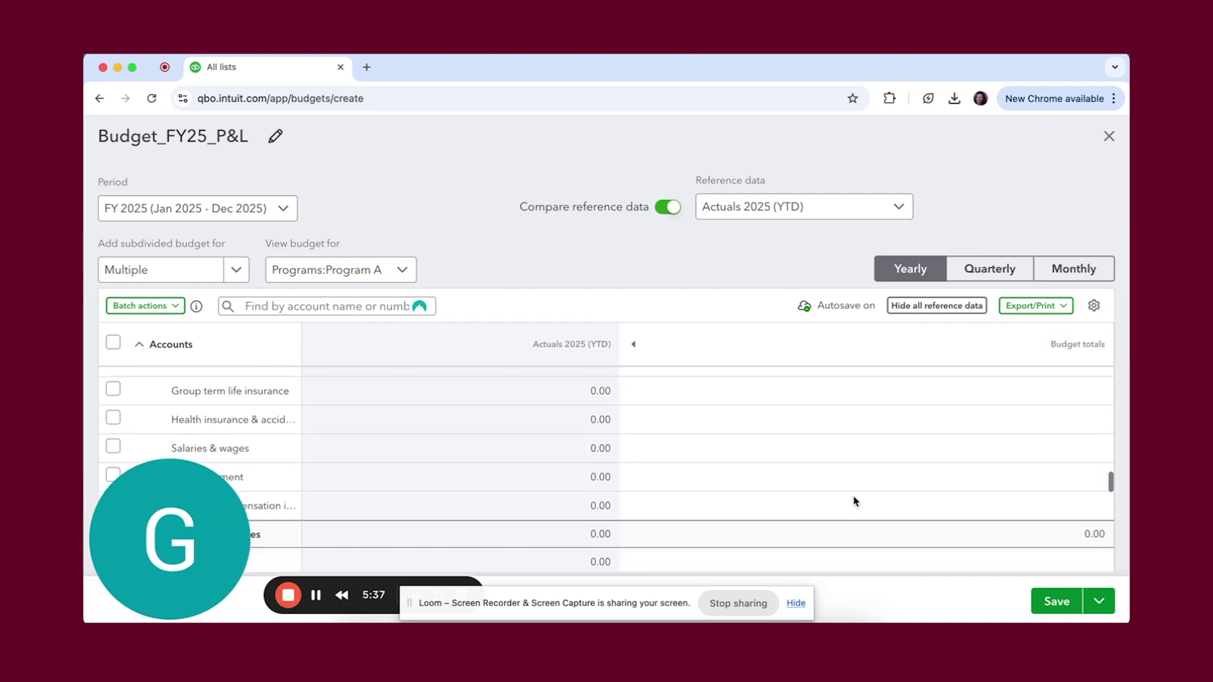
{"action": "scroll", "coordinate": [855, 501], "scroll_direction": "down", "scroll_amount": 1}
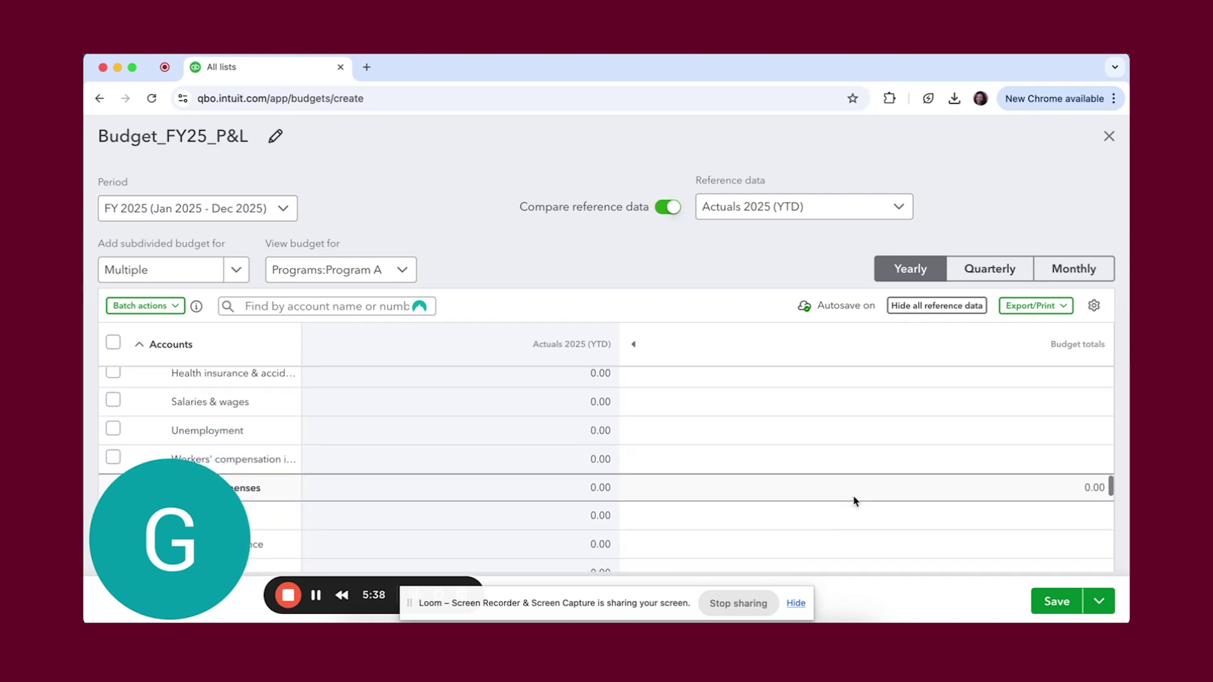
- Budget 200,000 Salaries & wages and 20,000 Health insurance, then save Program A's budget
{"action": "left_click", "coordinate": [1028, 398]}
{"action": "type", "text": "200000"}
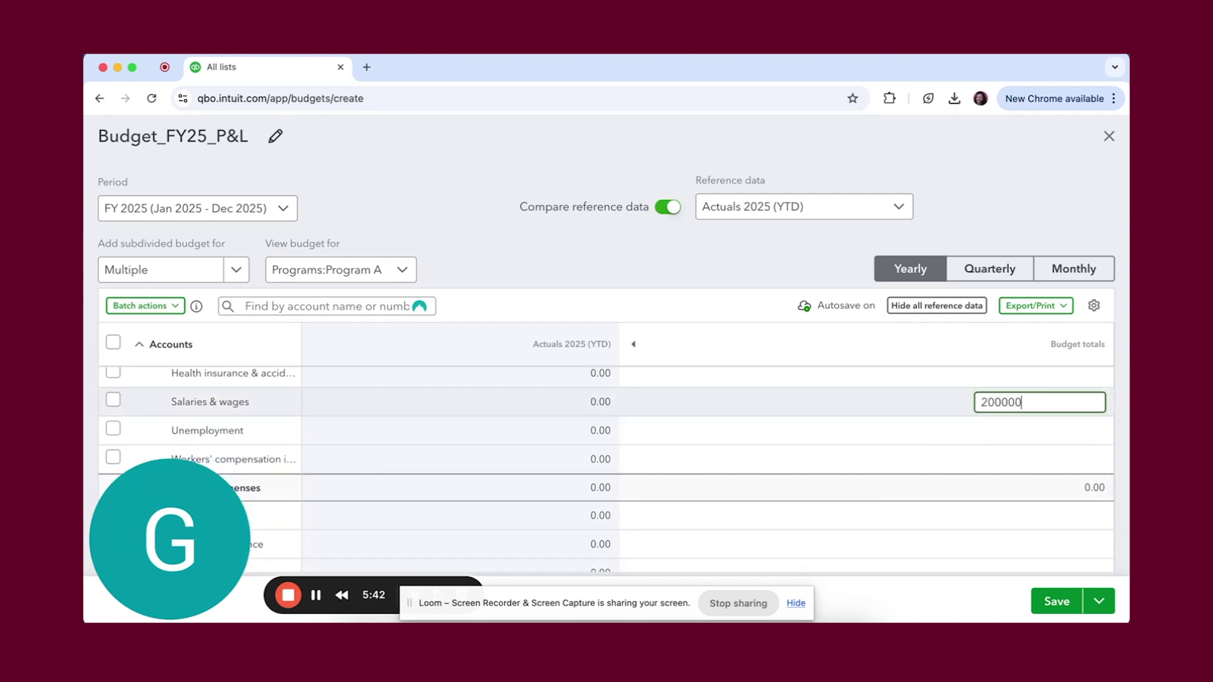
{"action": "key", "text": "shift+Tab"}
{"action": "type", "text": "20000"}
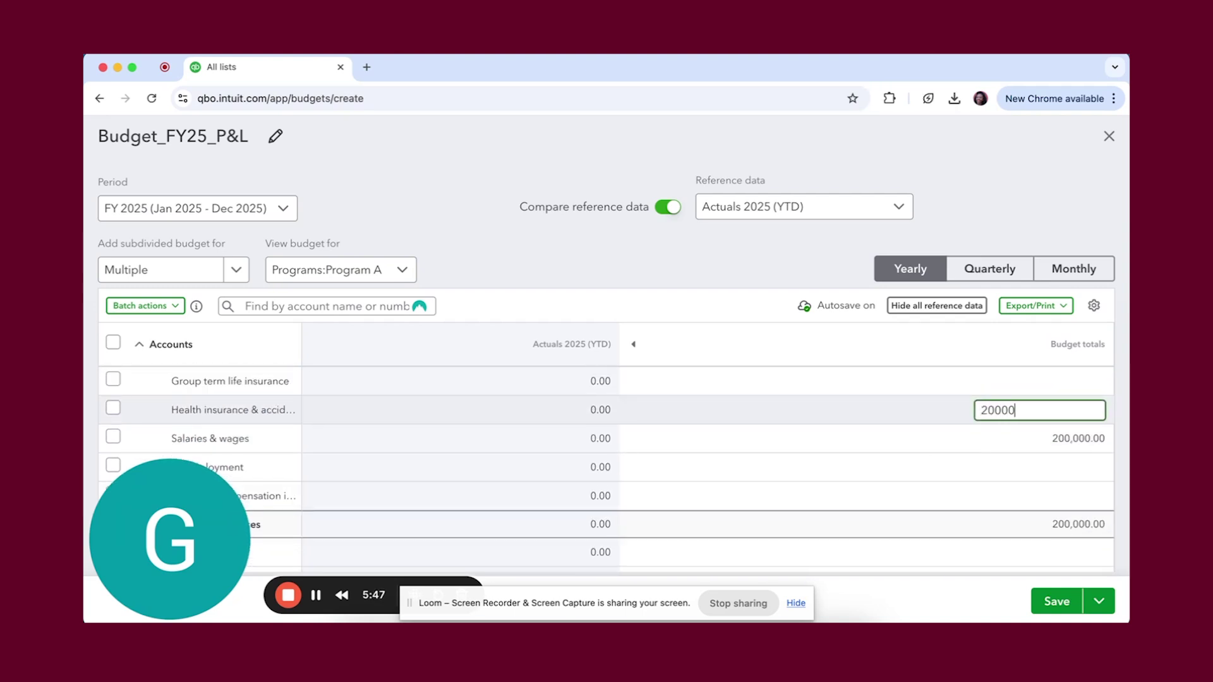
{"action": "left_click", "coordinate": [1076, 574]}
{"action": "left_click", "coordinate": [1057, 601]}
- Switch the budget view to Programs:Program B
{"action": "left_click", "coordinate": [398, 269]}
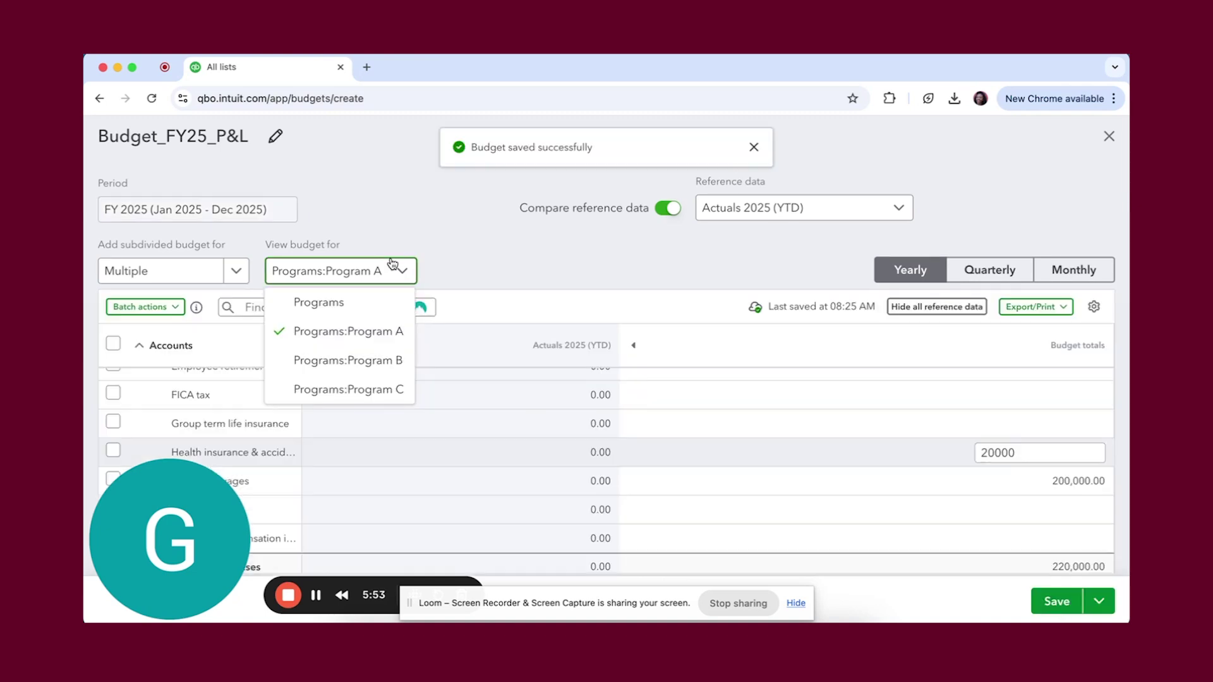
{"action": "left_click", "coordinate": [355, 365]}
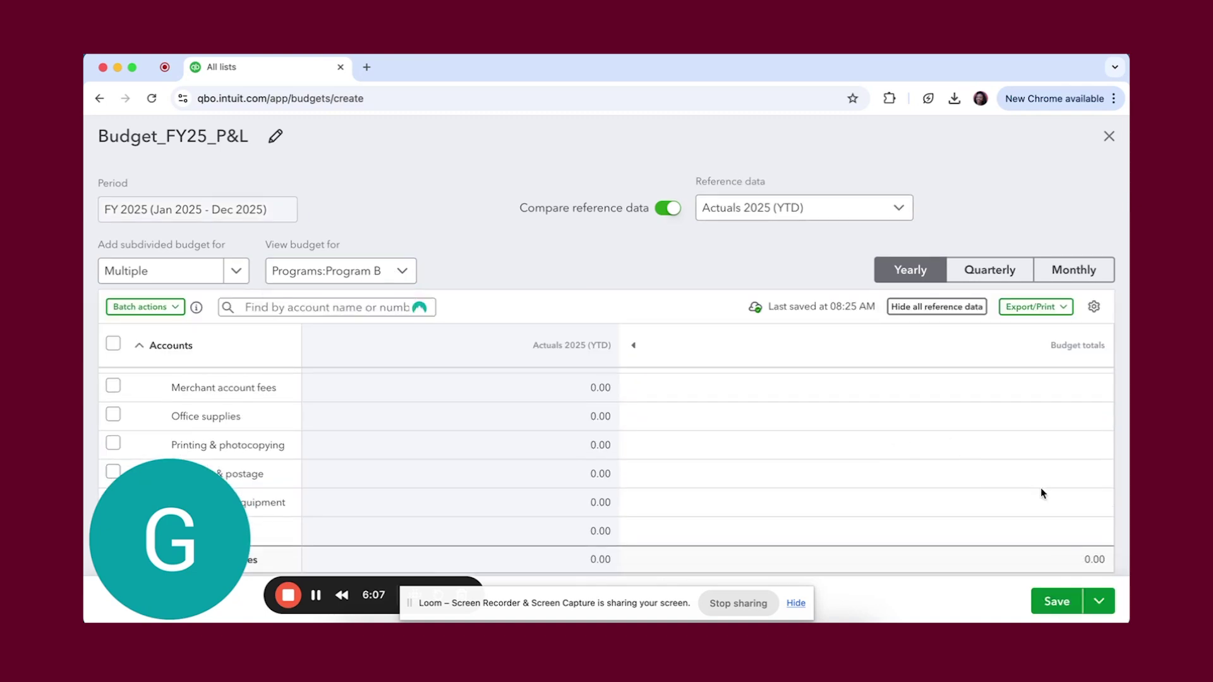
{"action": "left_click", "coordinate": [1041, 488]}
{"action": "left_click", "coordinate": [1042, 479]}
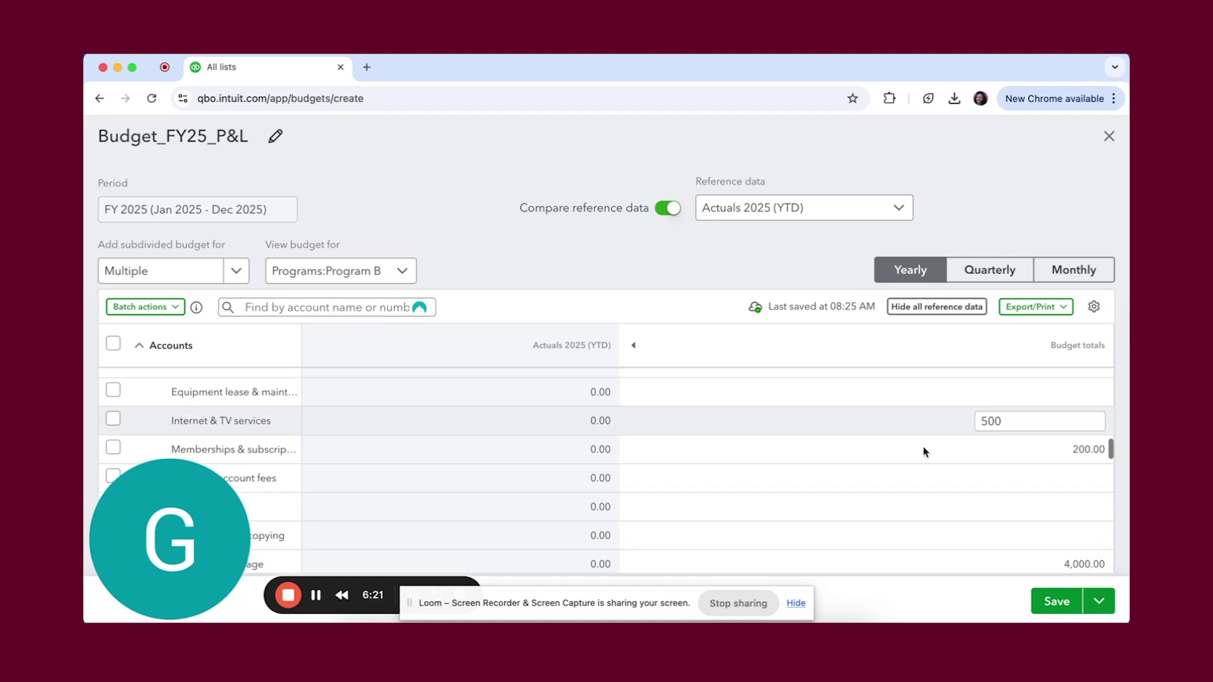
{"action": "scroll", "coordinate": [925, 451], "scroll_direction": "down", "scroll_amount": 3}
{"action": "scroll", "coordinate": [925, 451], "scroll_direction": "up", "scroll_amount": 10}
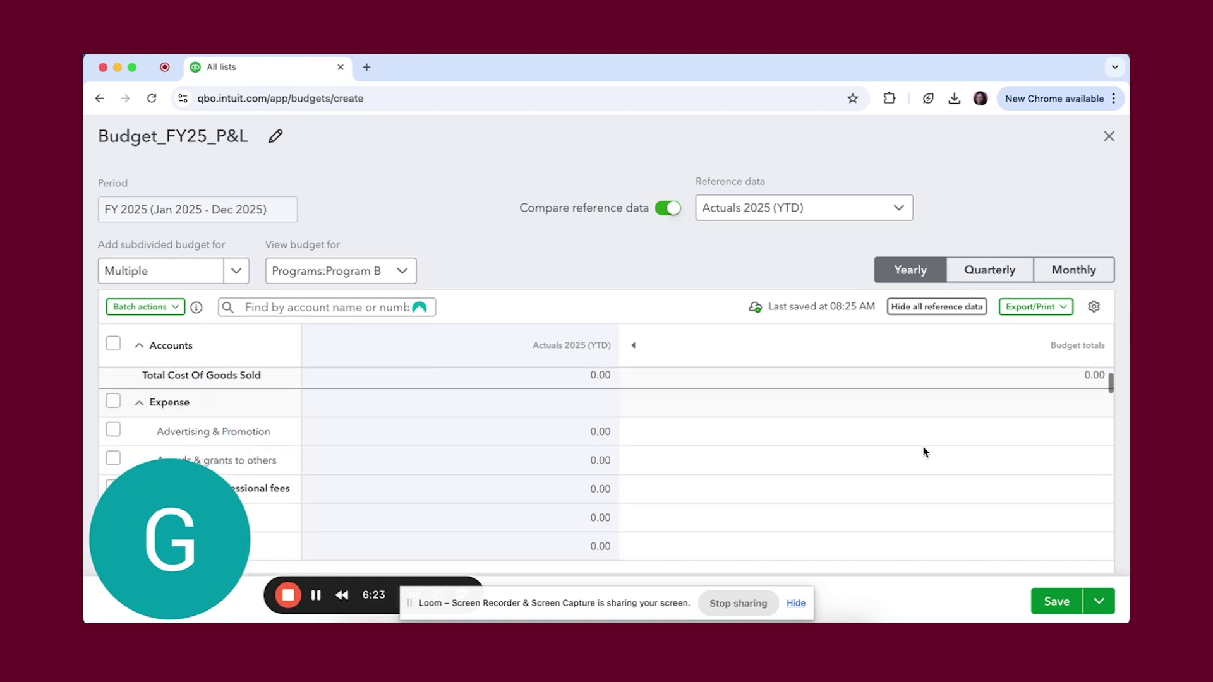
{"action": "scroll", "coordinate": [925, 451], "scroll_direction": "up", "scroll_amount": 3}
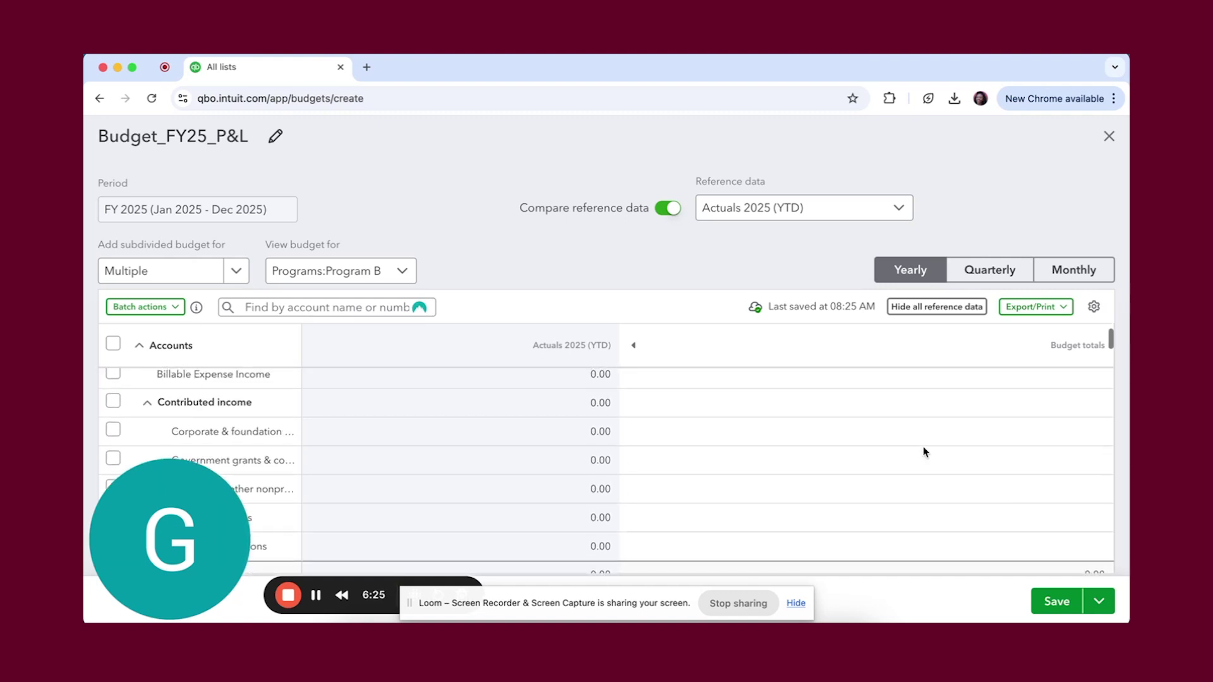
{"action": "scroll", "coordinate": [924, 451], "scroll_direction": "down", "scroll_amount": 5}
- Enter 300,000 as Program B's Grant Income total, then save and close the budget
{"action": "left_click", "coordinate": [1040, 387]}
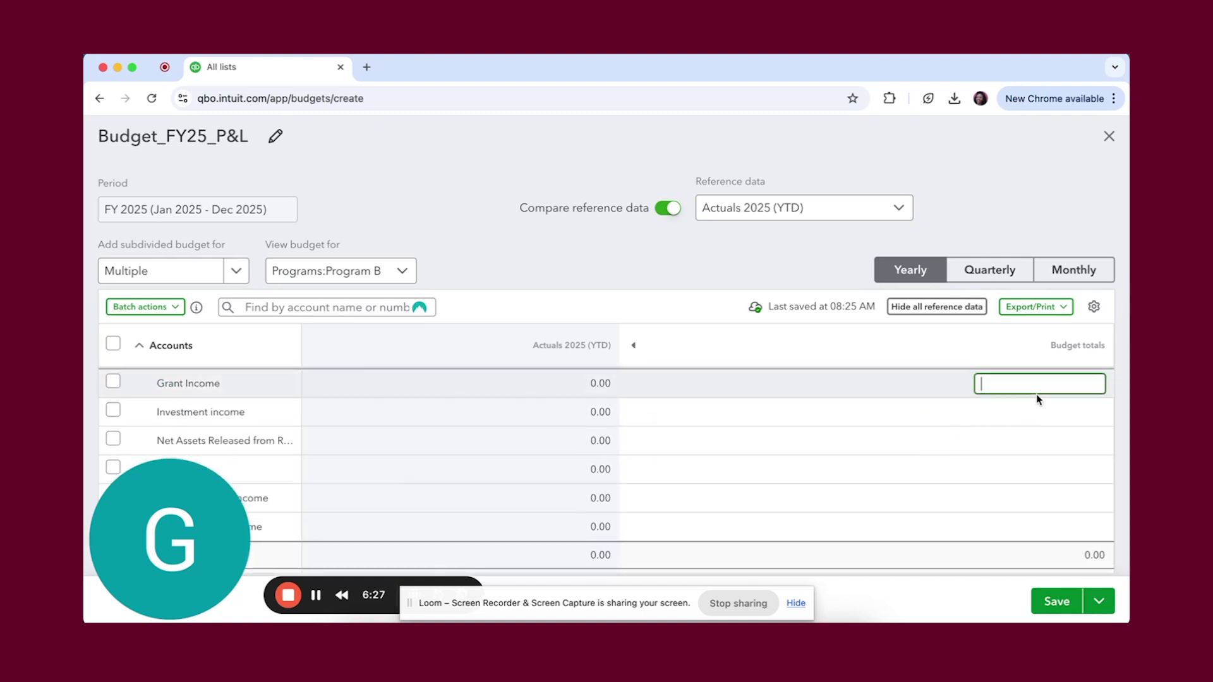
{"action": "type", "text": "300000"}
{"action": "left_click", "coordinate": [1099, 198]}
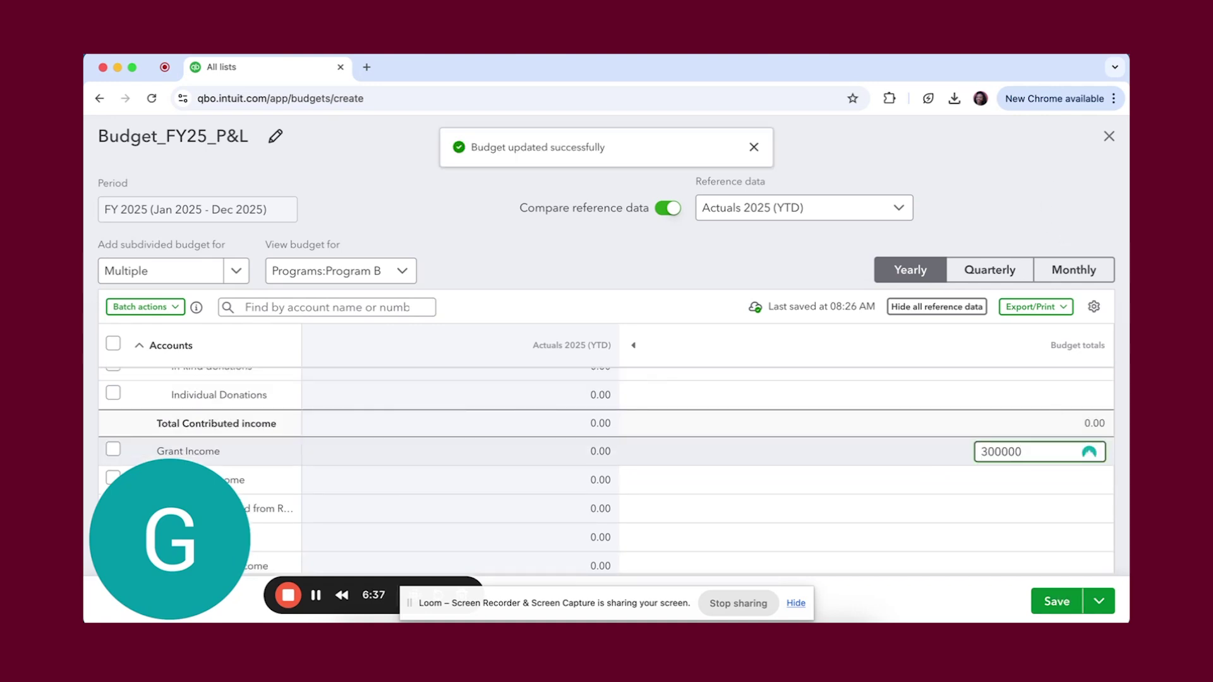
{"action": "left_click", "coordinate": [1099, 601]}
{"action": "left_click", "coordinate": [1068, 570]}
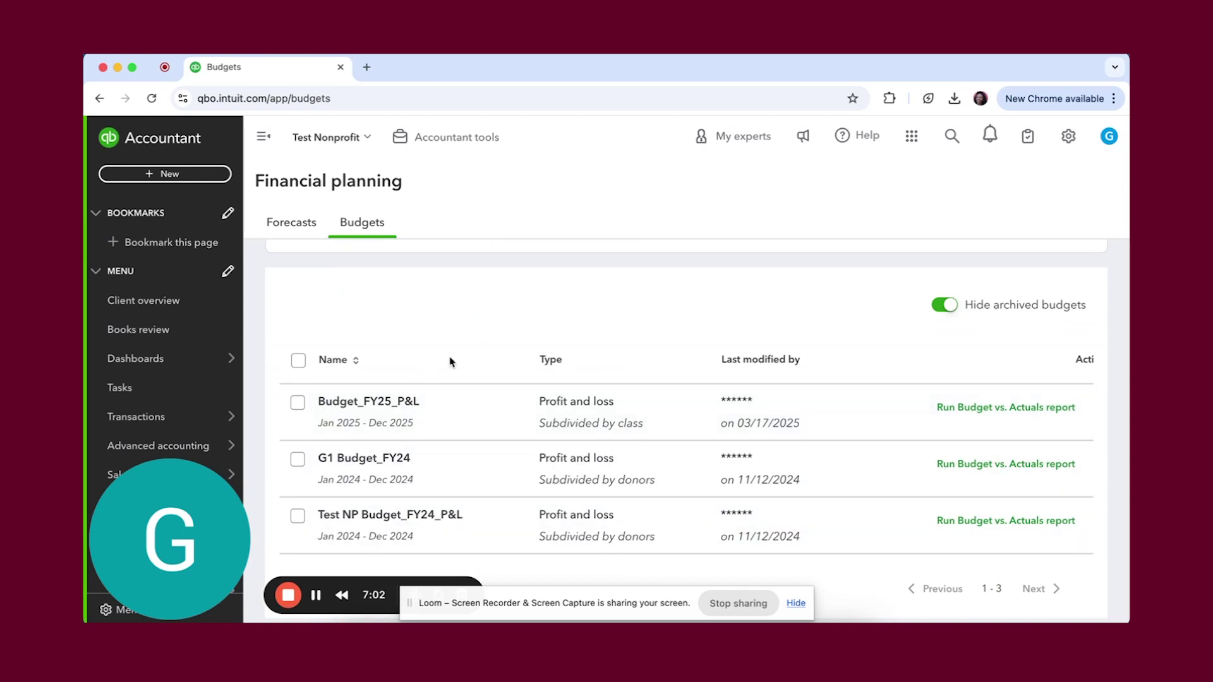
- Run Budget vs. Actuals for Budget_FY25_P&L and scroll through the Program A and B columns
{"action": "left_click", "coordinate": [1003, 409]}
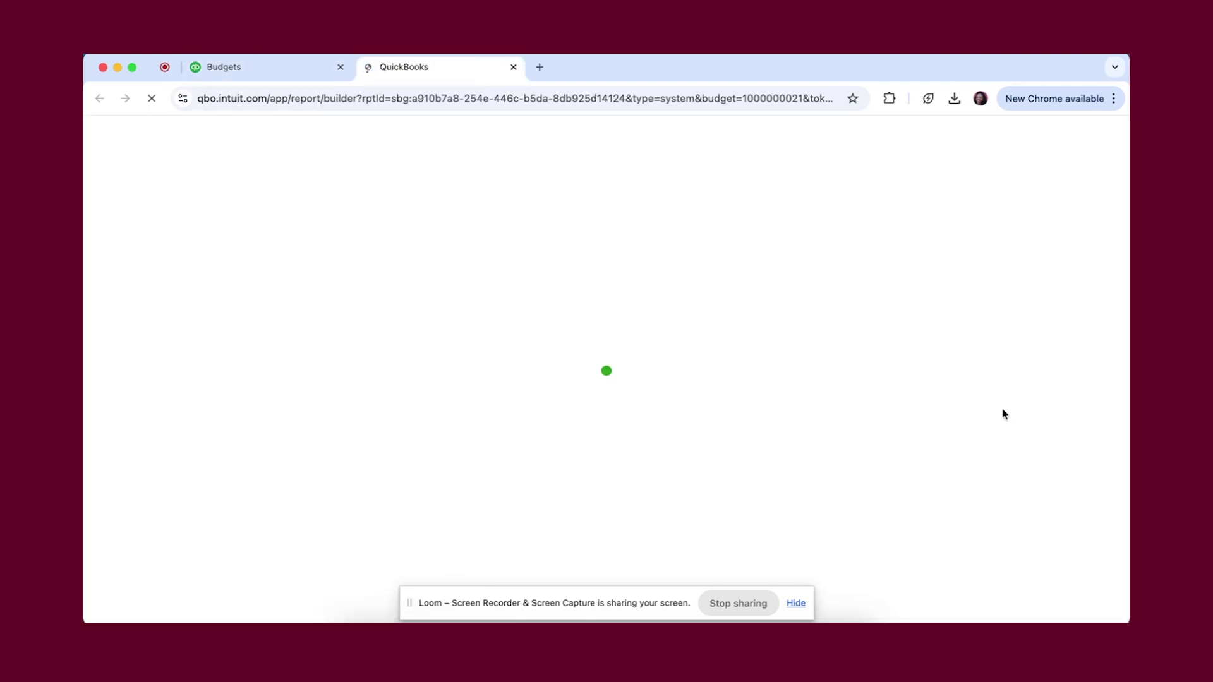
{"action": "scroll", "coordinate": [925, 415], "scroll_direction": "right", "scroll_amount": 3}
{"action": "scroll", "coordinate": [925, 416], "scroll_direction": "left", "scroll_amount": 3}
{"action": "scroll", "coordinate": [925, 416], "scroll_direction": "left", "scroll_amount": 1}
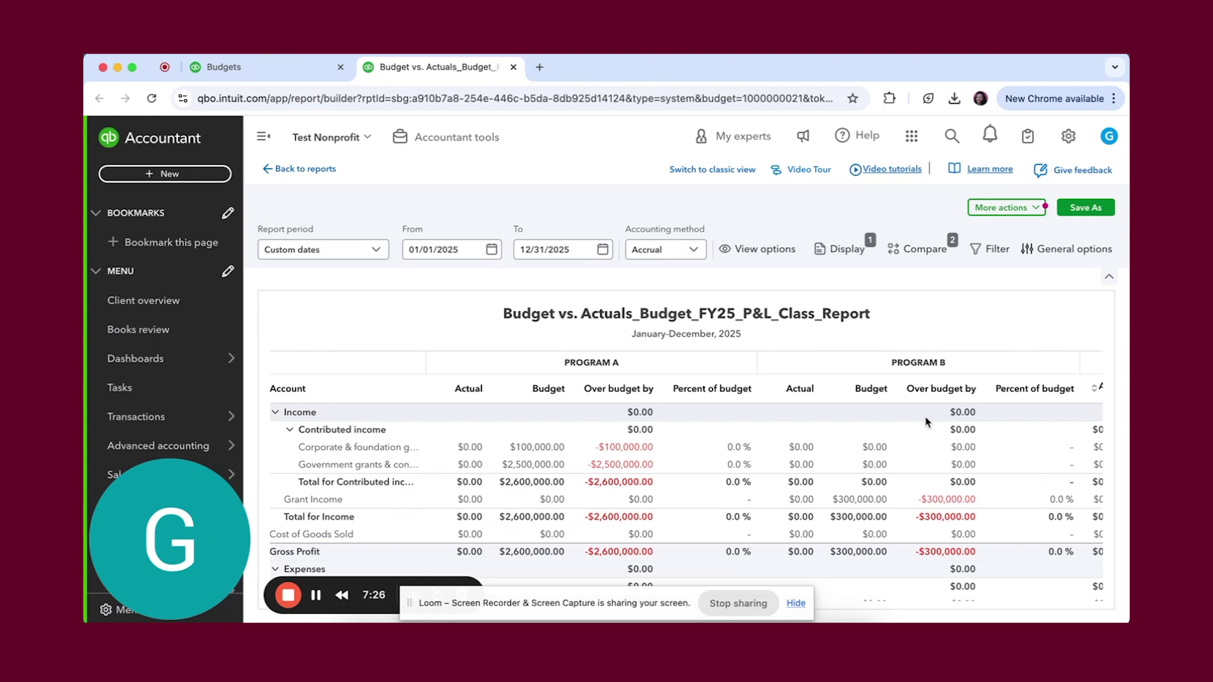
{"action": "scroll", "coordinate": [475, 526], "scroll_direction": "down", "scroll_amount": 2}
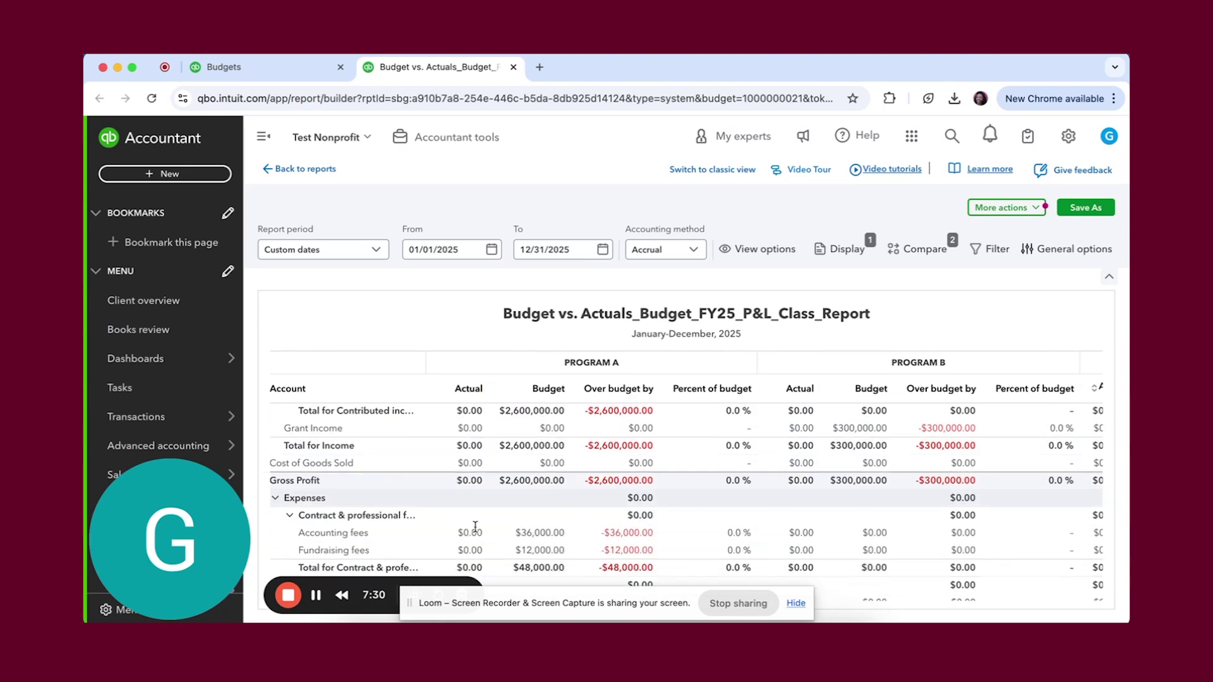
{"action": "scroll", "coordinate": [475, 526], "scroll_direction": "down", "scroll_amount": 5}
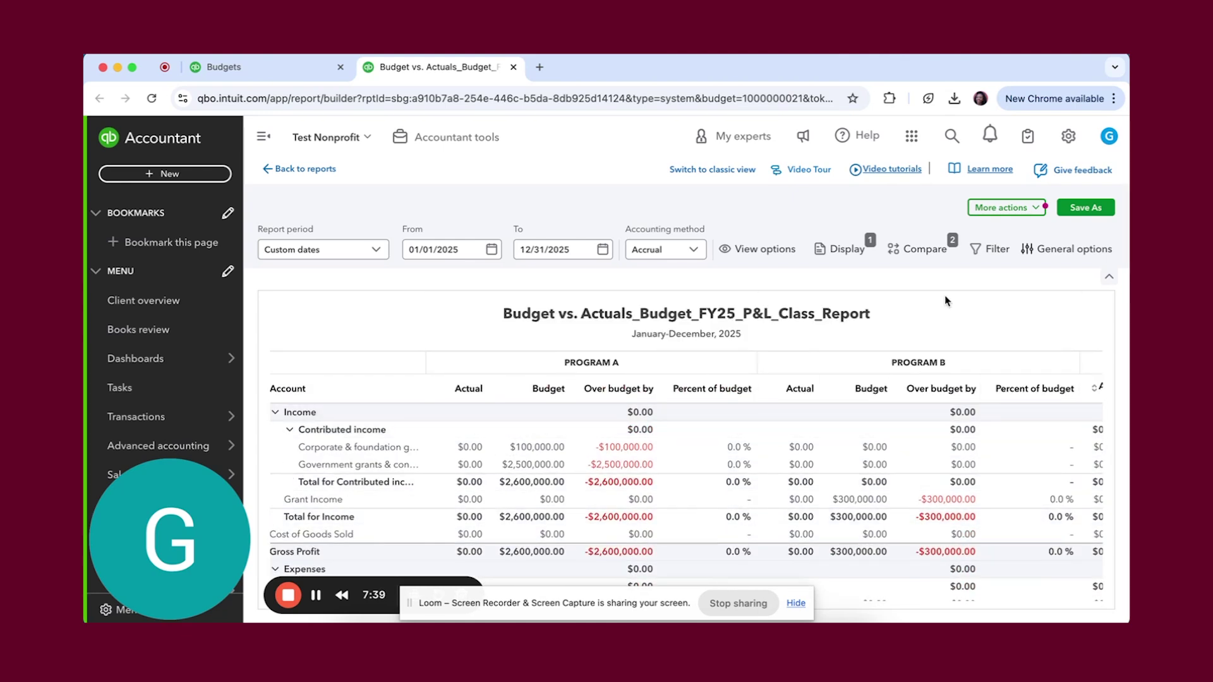
- Untick Over budget by in Compare, keeping only Money remaining, and review the income totals
{"action": "left_click", "coordinate": [997, 252]}
{"action": "left_click", "coordinate": [875, 442]}
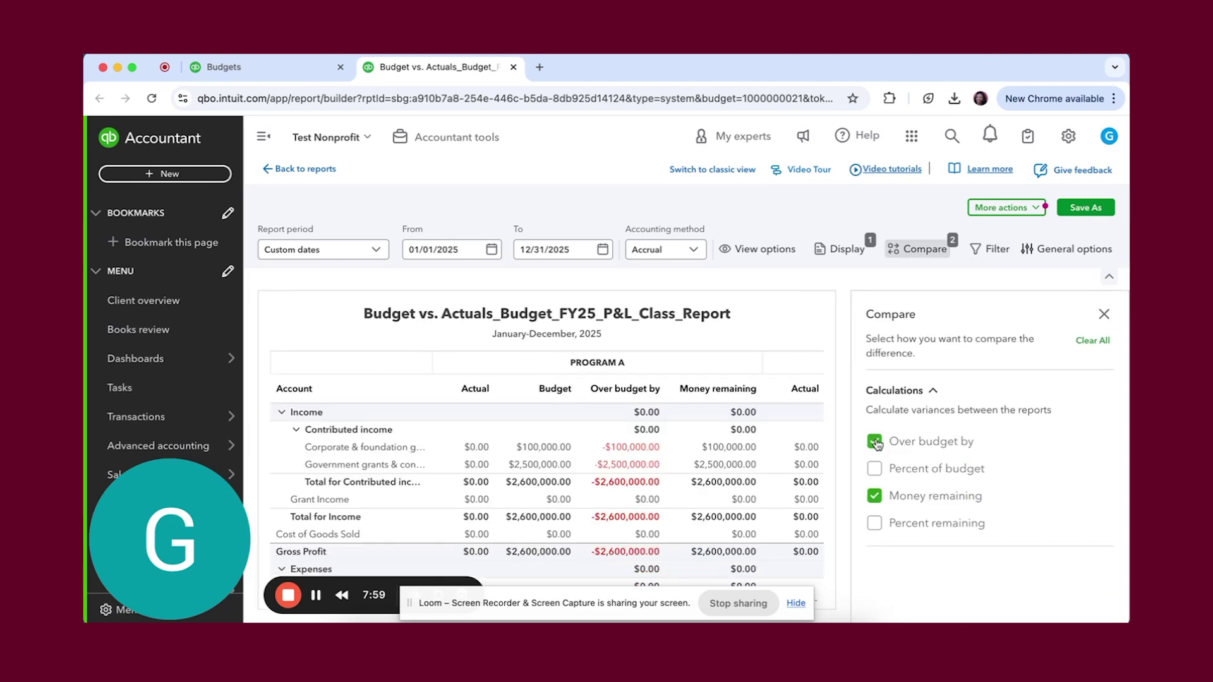
{"action": "left_click", "coordinate": [875, 442]}
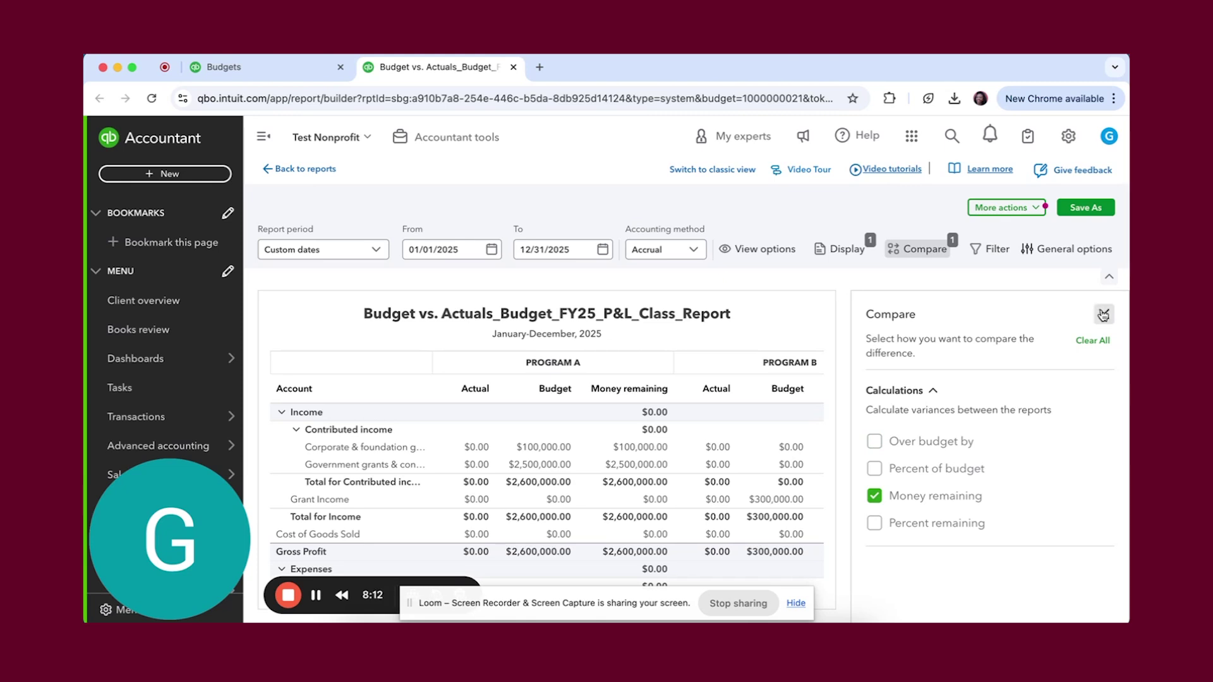
{"action": "left_click", "coordinate": [1103, 315]}
{"action": "scroll", "coordinate": [718, 459], "scroll_direction": "down", "scroll_amount": 3}
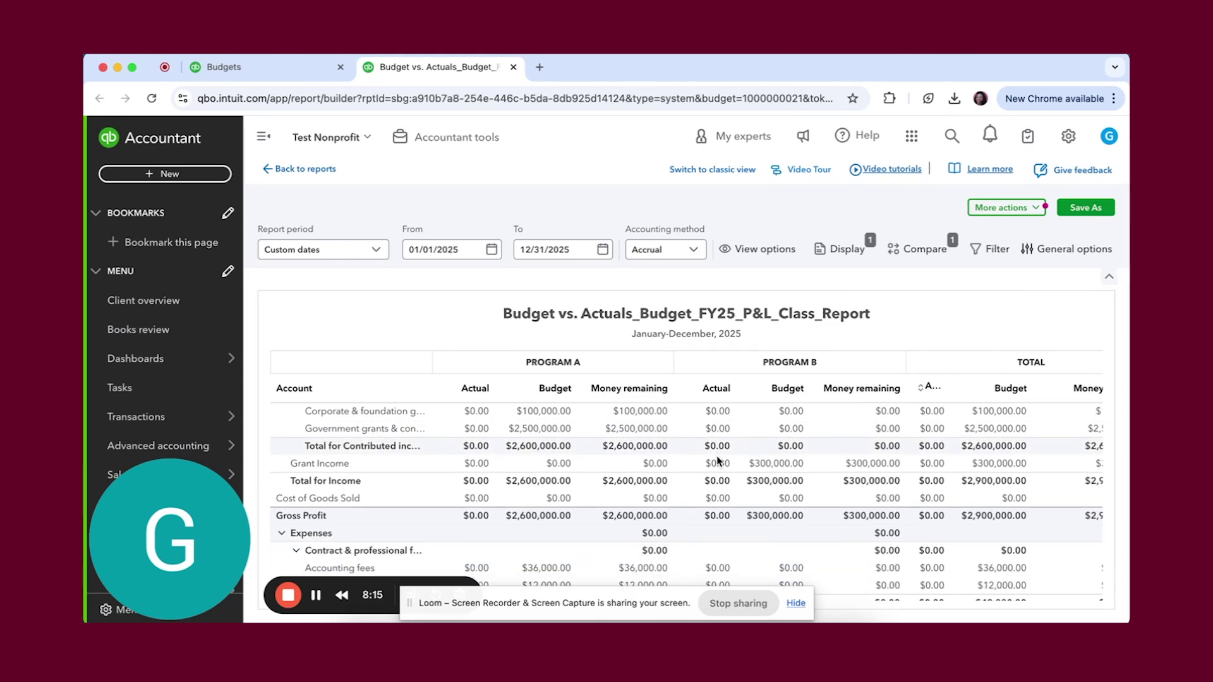
{"action": "scroll", "coordinate": [717, 459], "scroll_direction": "up", "scroll_amount": 3}
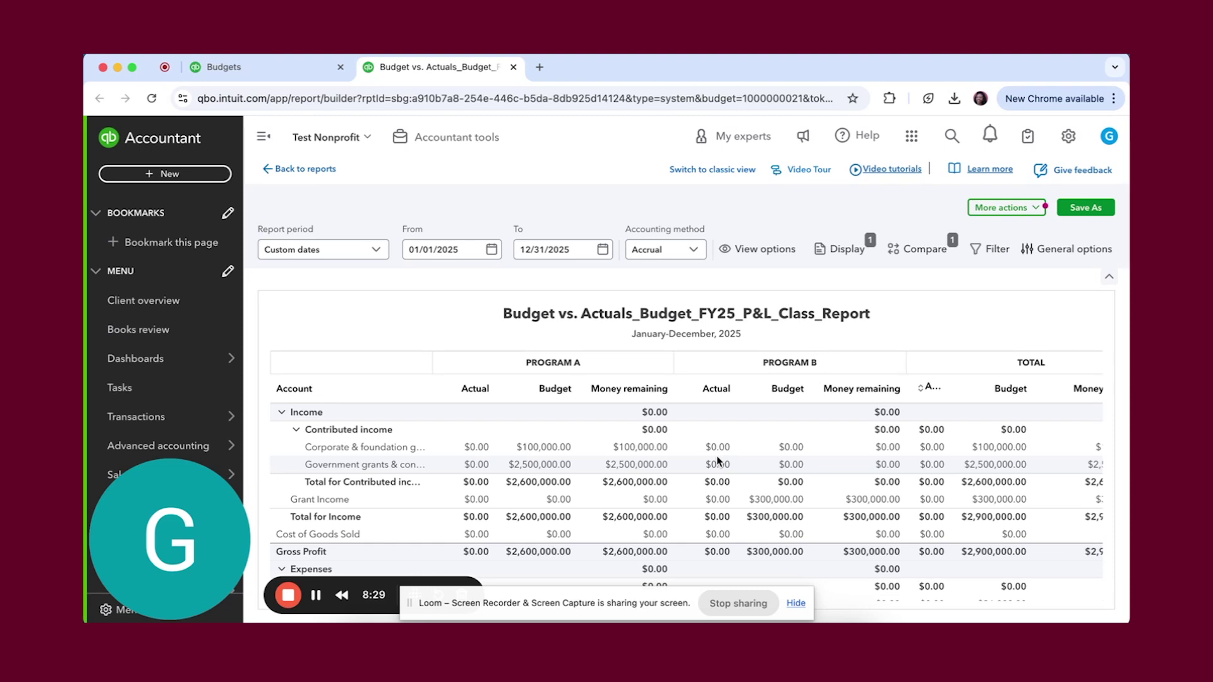
{"action": "scroll", "coordinate": [717, 457], "scroll_direction": "down", "scroll_amount": 2}
{"action": "scroll", "coordinate": [695, 462], "scroll_direction": "up", "scroll_amount": 2}
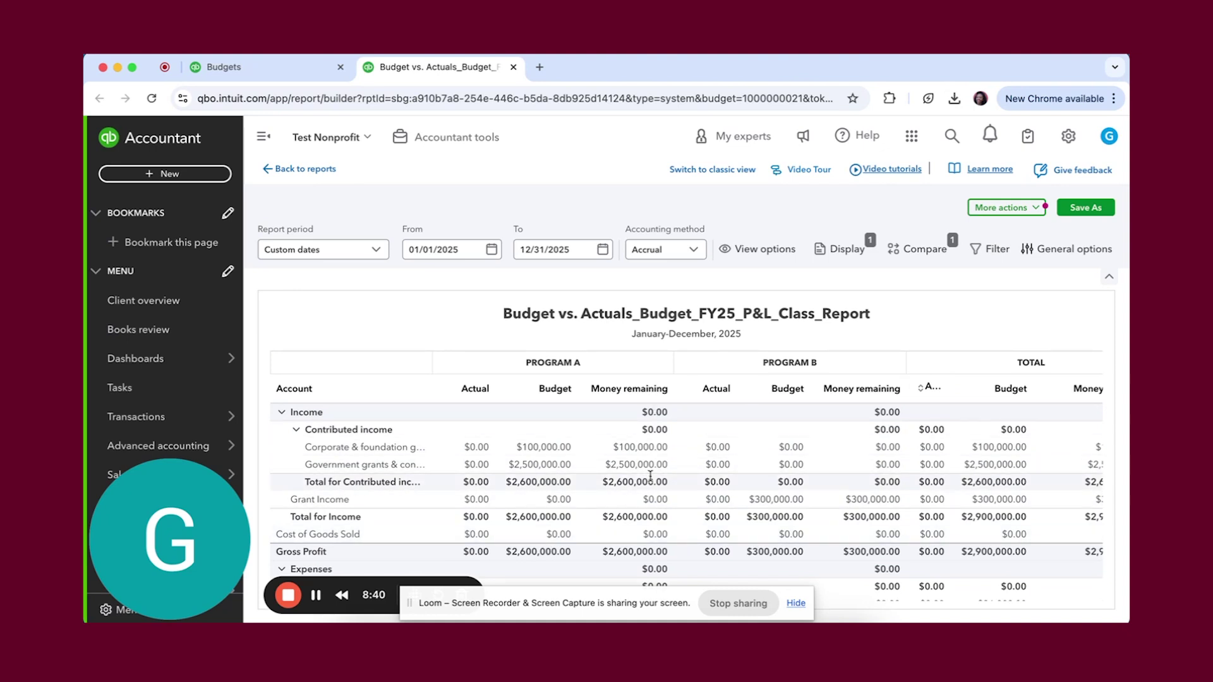
- Re-tick Over budget by in the Compare settings and close the panel
{"action": "left_click", "coordinate": [1059, 254]}
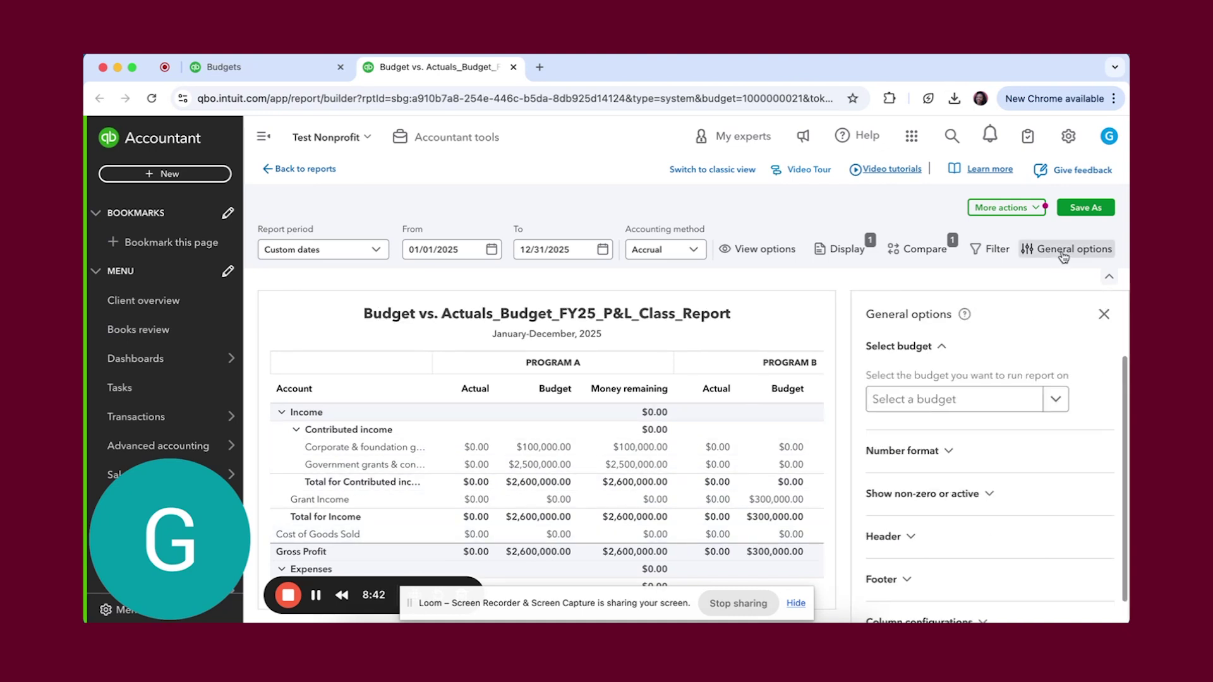
{"action": "left_click", "coordinate": [917, 249]}
{"action": "left_click", "coordinate": [875, 441]}
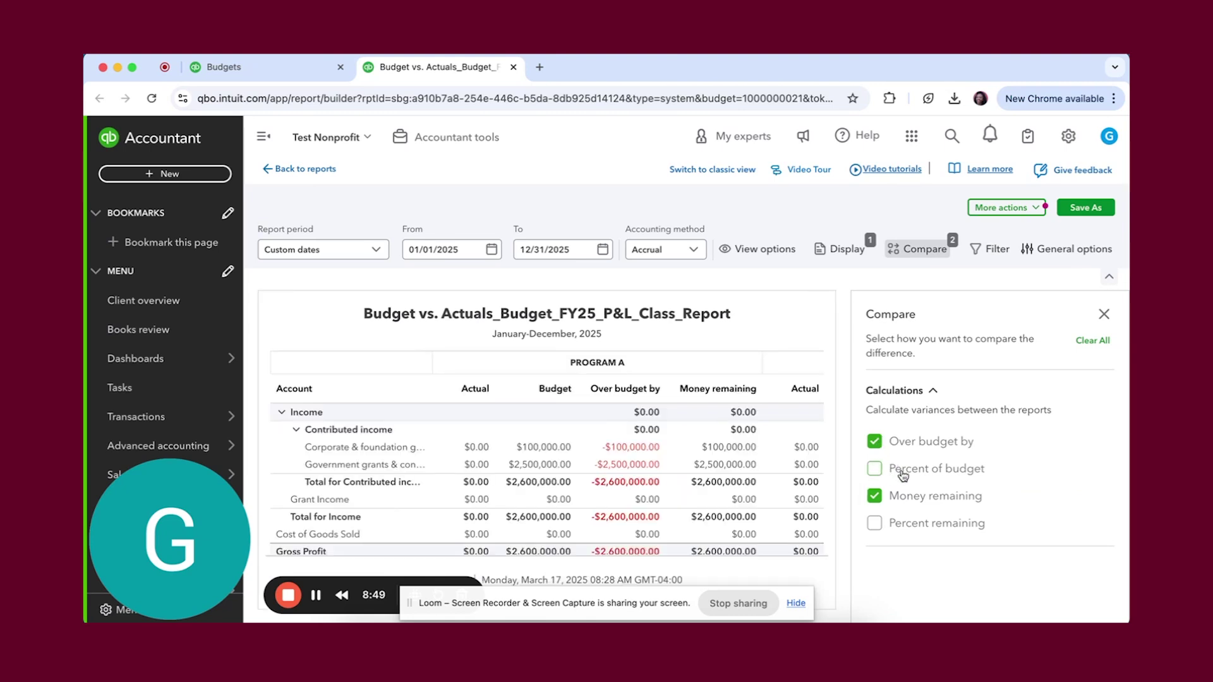
{"action": "left_click", "coordinate": [1104, 314]}
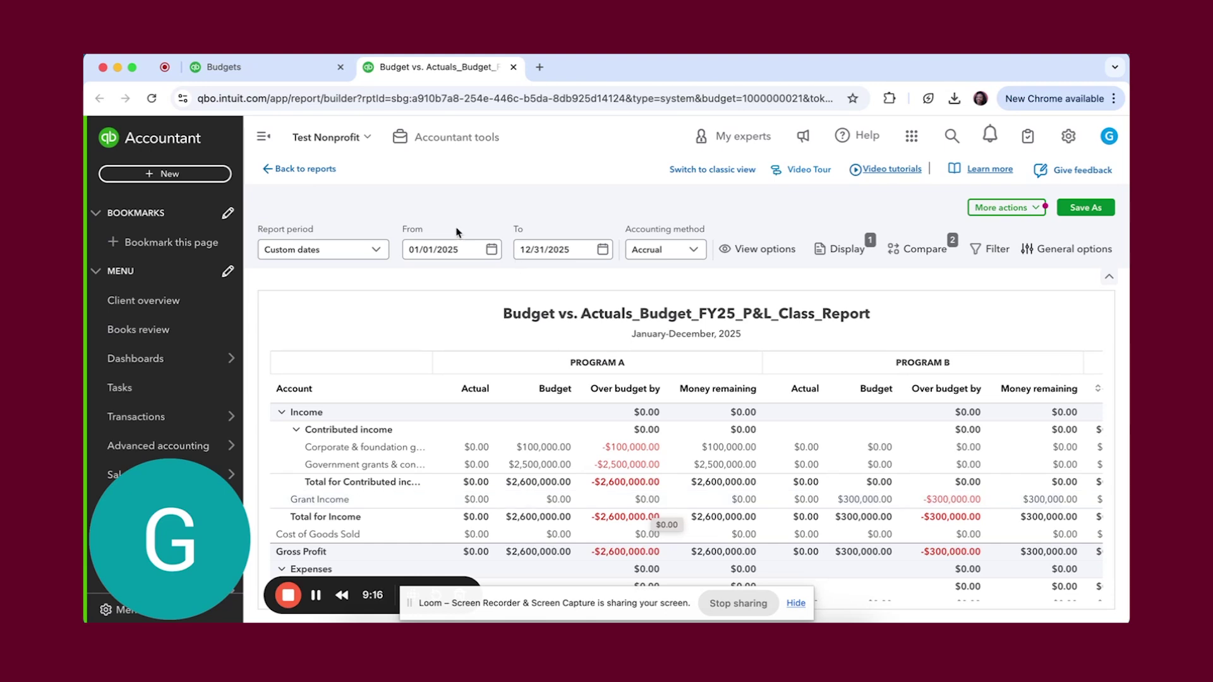
- Set the Budget vs. Actuals report period to This quarter (January–March 2025)
{"action": "left_click", "coordinate": [375, 251]}
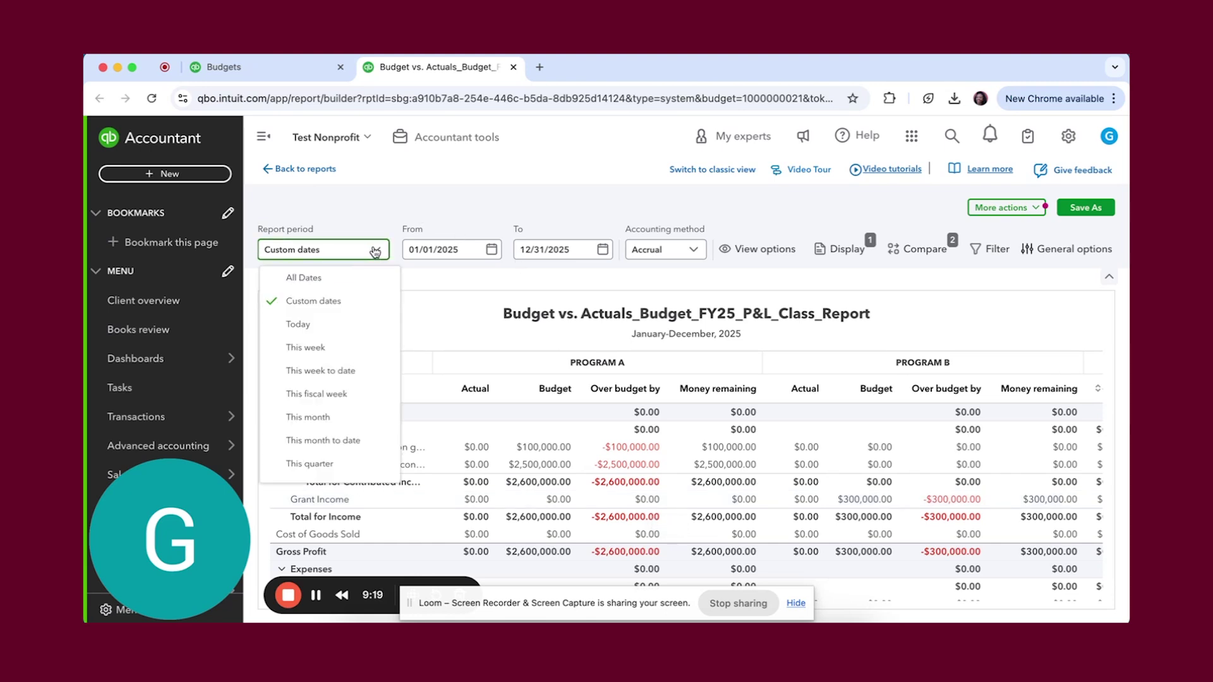
{"action": "left_click", "coordinate": [310, 464]}
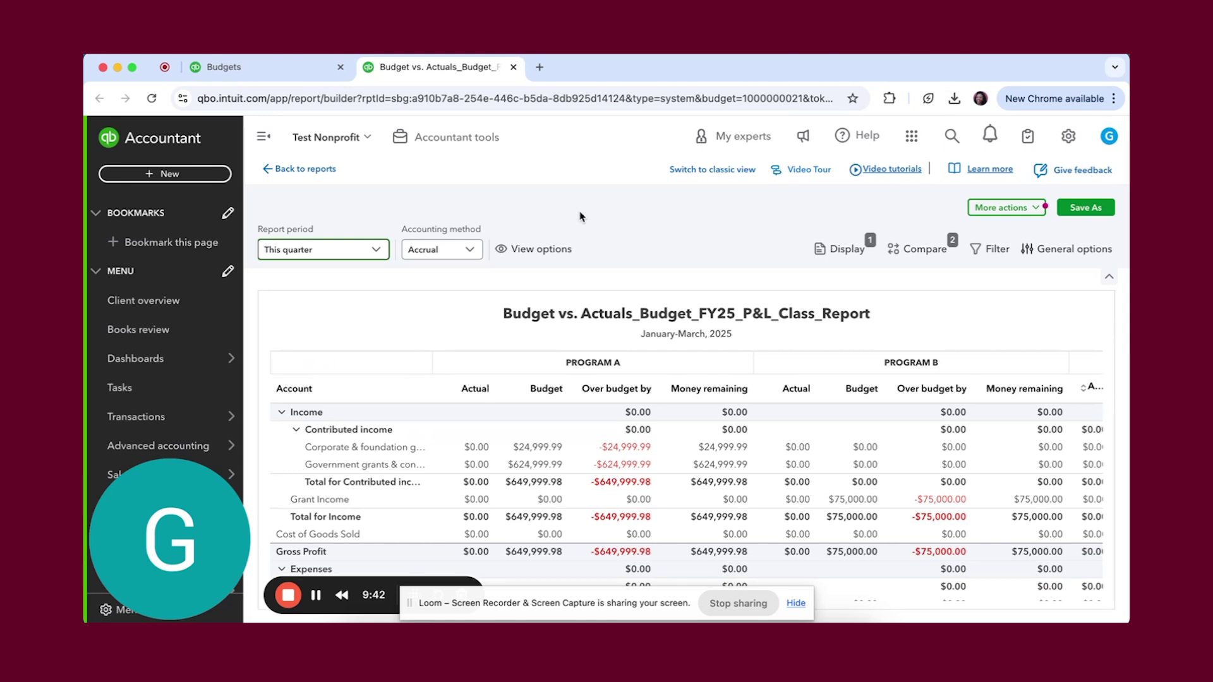
{"action": "scroll", "coordinate": [600, 407], "scroll_direction": "down", "scroll_amount": 5}
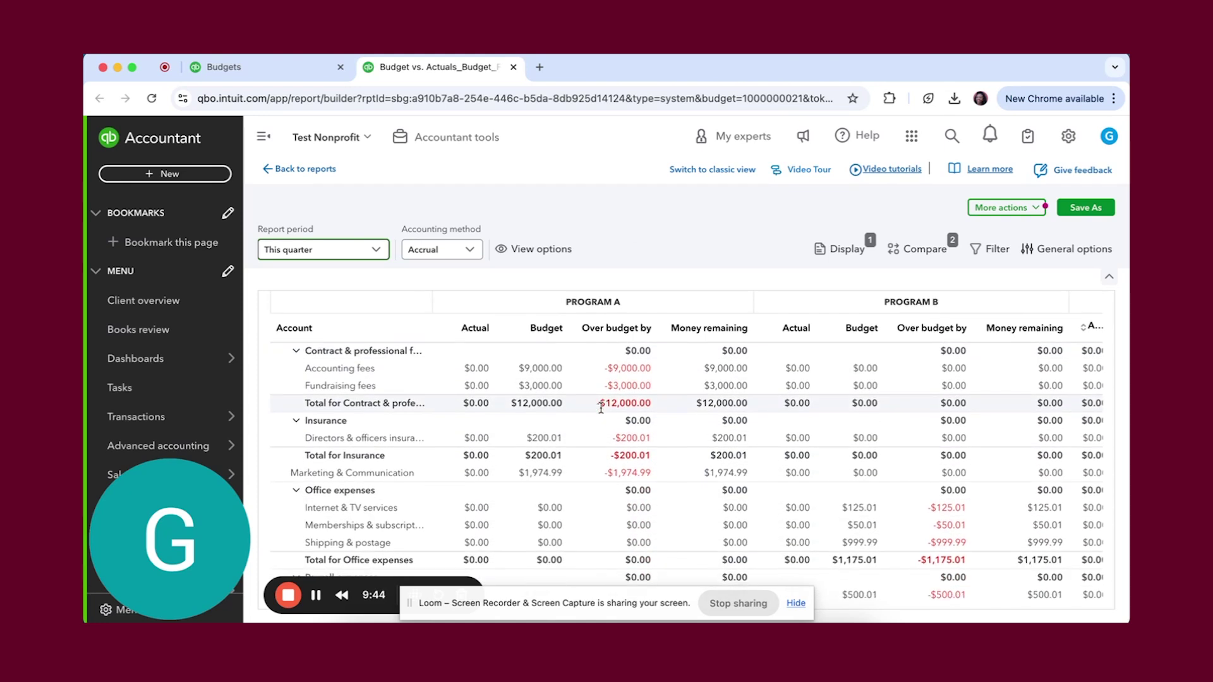
{"action": "scroll", "coordinate": [600, 406], "scroll_direction": "down", "scroll_amount": 5}
{"action": "scroll", "coordinate": [600, 407], "scroll_direction": "up", "scroll_amount": 10}
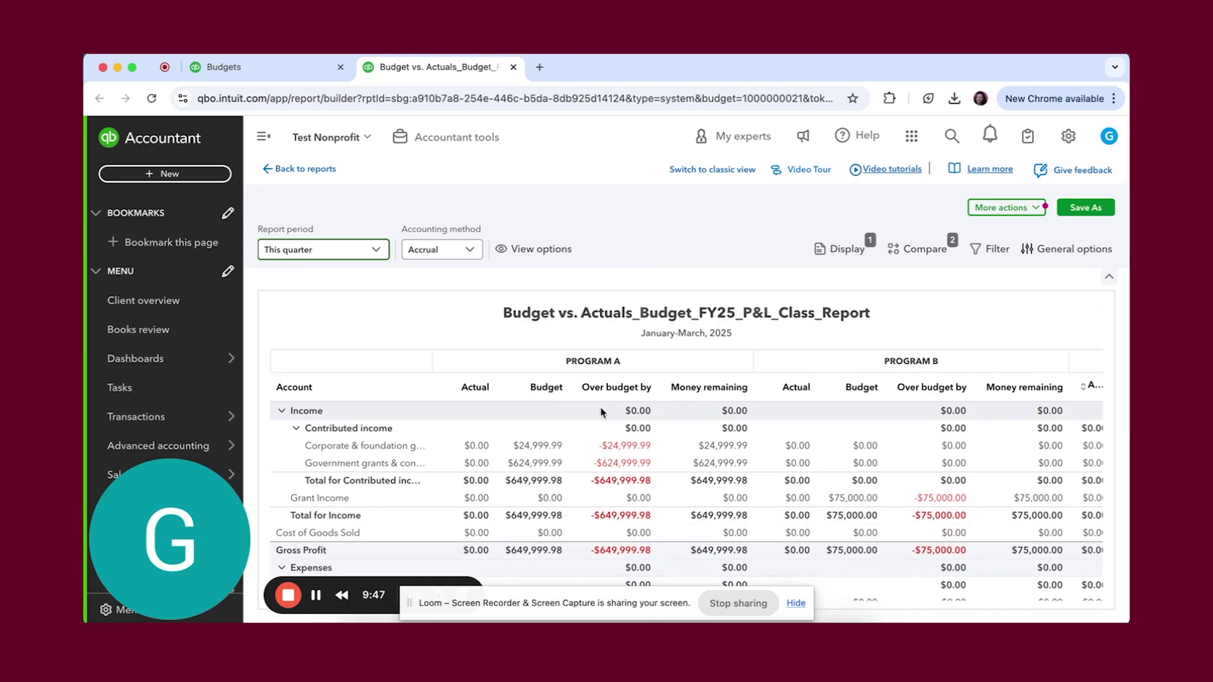